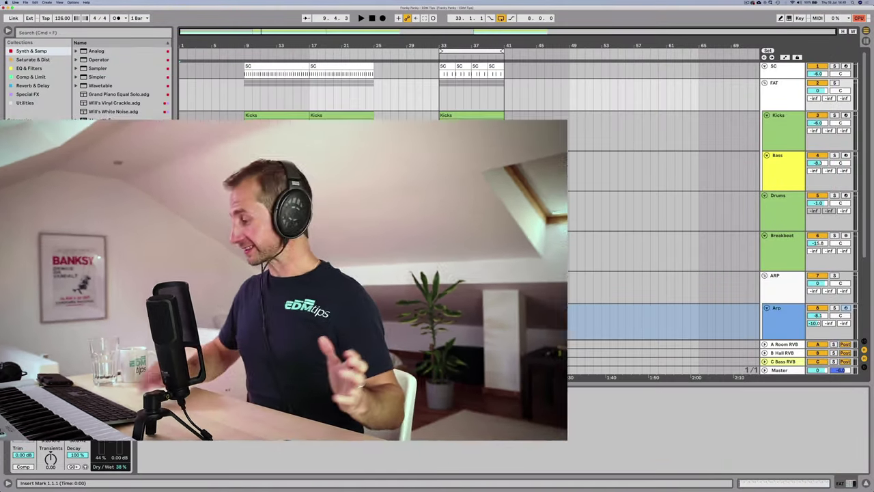
Show the custom key mappings, leave key mapping mode, and select the Bass track
{"action": "key", "text": "super+k"}
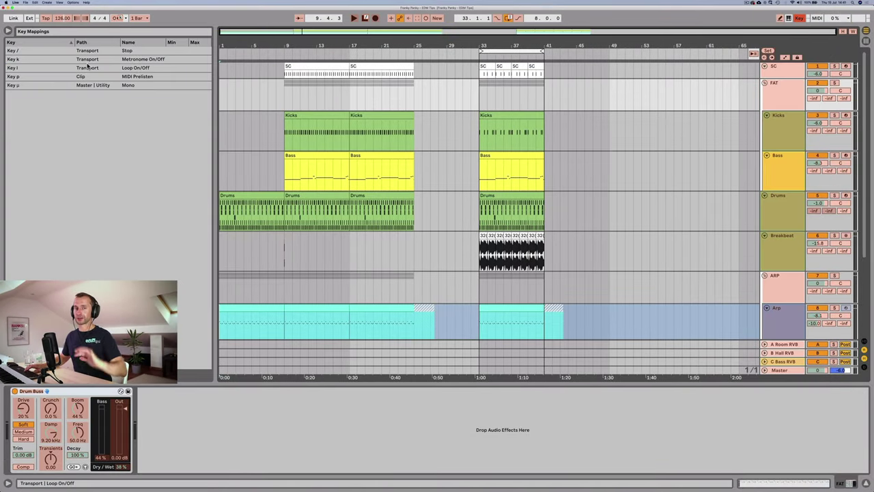
{"action": "key", "text": "super"}
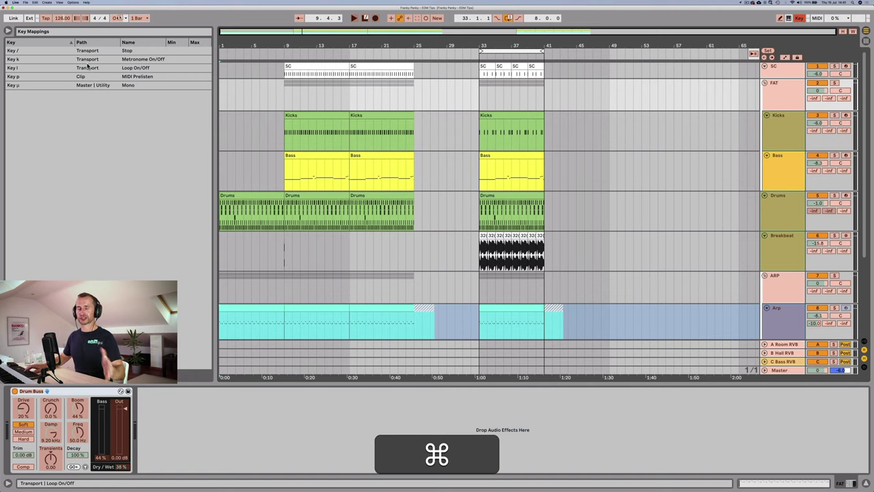
{"action": "key", "text": "super+k"}
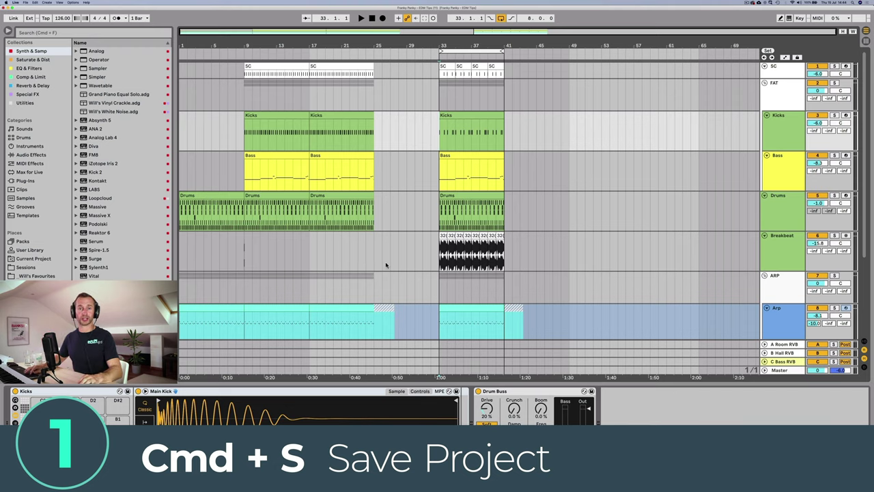
{"action": "left_click", "coordinate": [438, 174]}
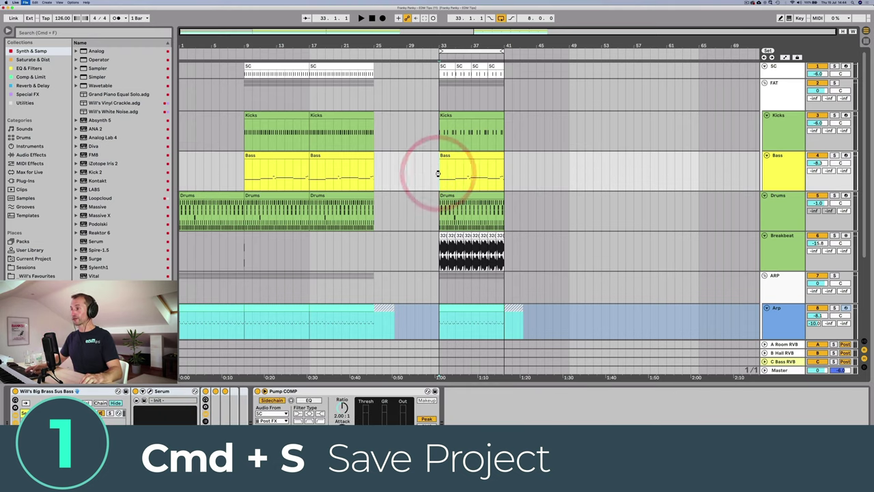
{"action": "scroll", "coordinate": [445, 45], "scroll_direction": "up", "scroll_amount": 3}
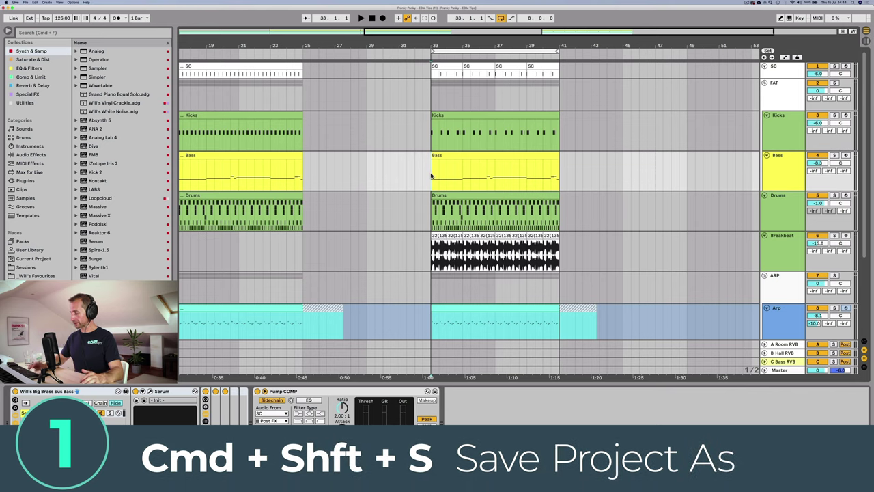
Cancel a Save As, select the Bass clip, and toggle between Session and Arrangement views
{"action": "key", "text": "super+shift+s"}
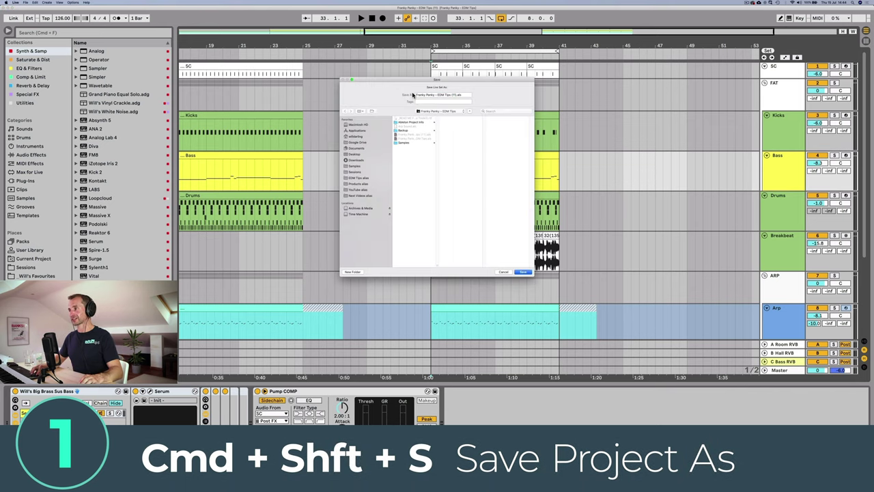
{"action": "left_click", "coordinate": [503, 272]}
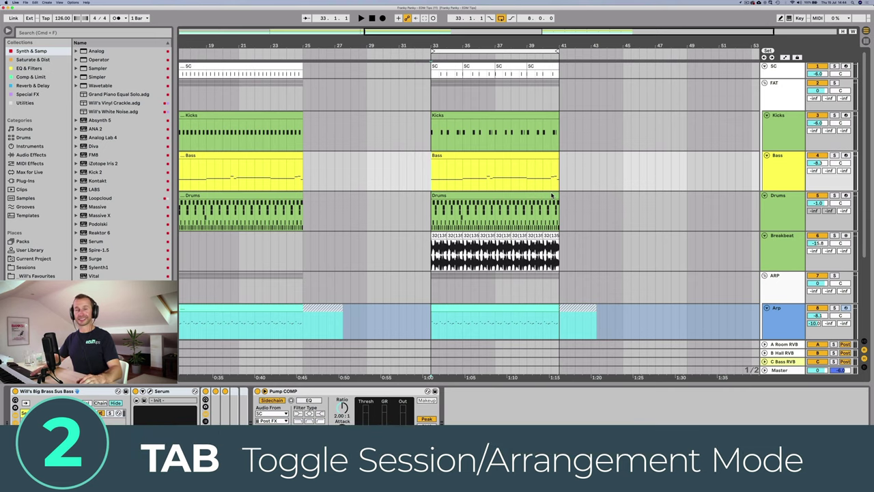
{"action": "left_click", "coordinate": [541, 163]}
{"action": "key", "text": "Tab"}
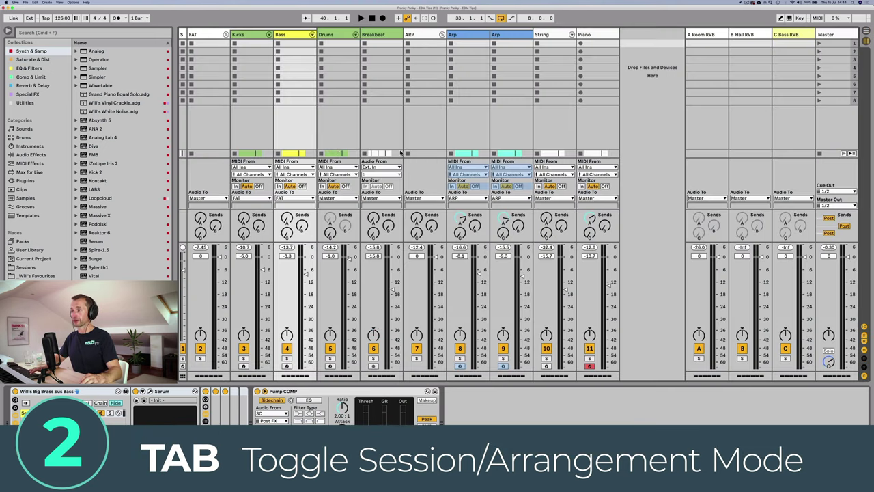
{"action": "key", "text": "Tab"}
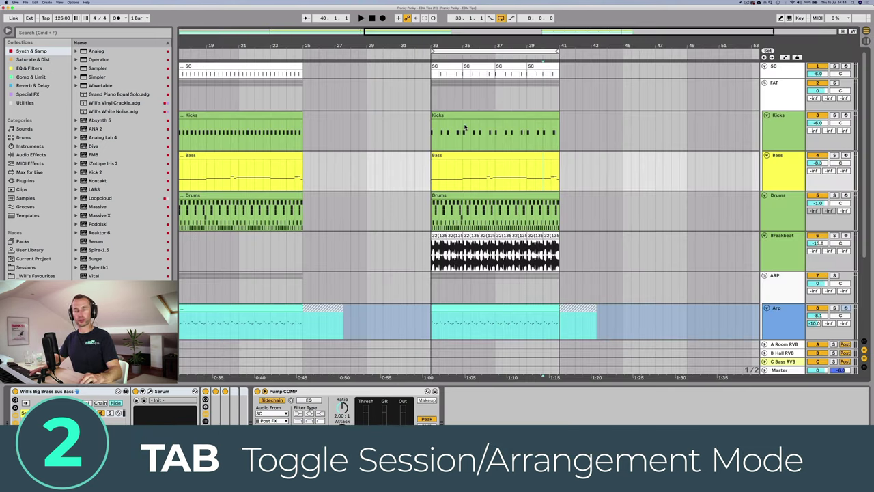
{"action": "key", "text": "Tab"}
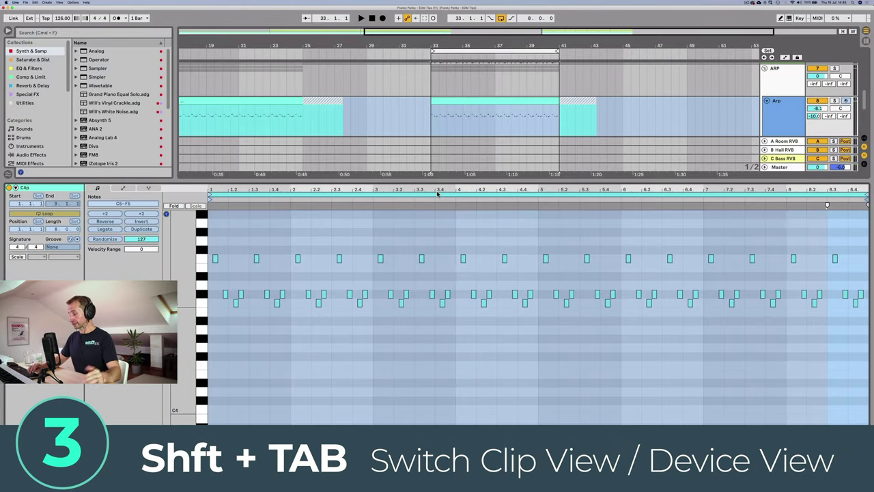
Switch the lower panel to the device chain and back to the Arp clip's notes
{"action": "left_click", "coordinate": [439, 181]}
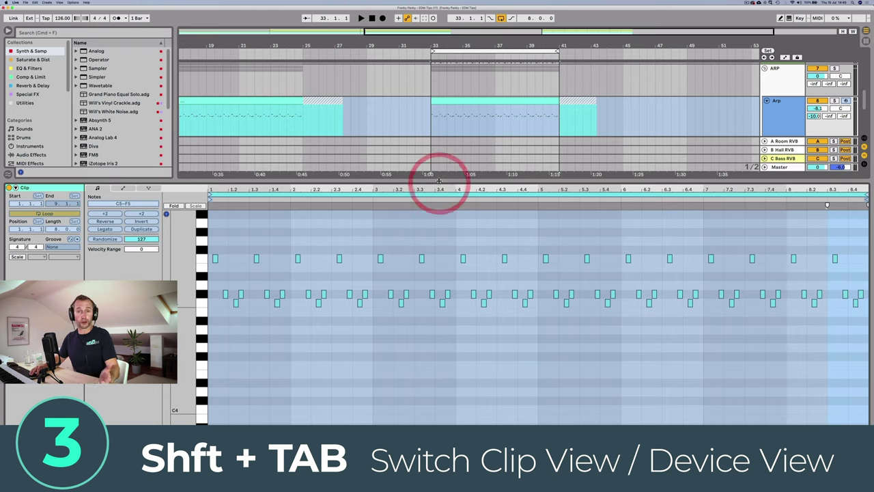
{"action": "key", "text": "shift+Tab"}
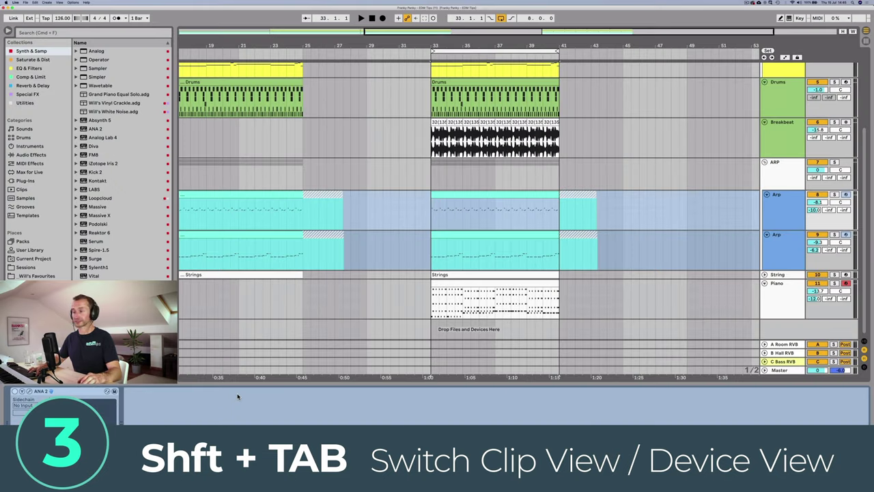
{"action": "key", "text": "shift+Tab"}
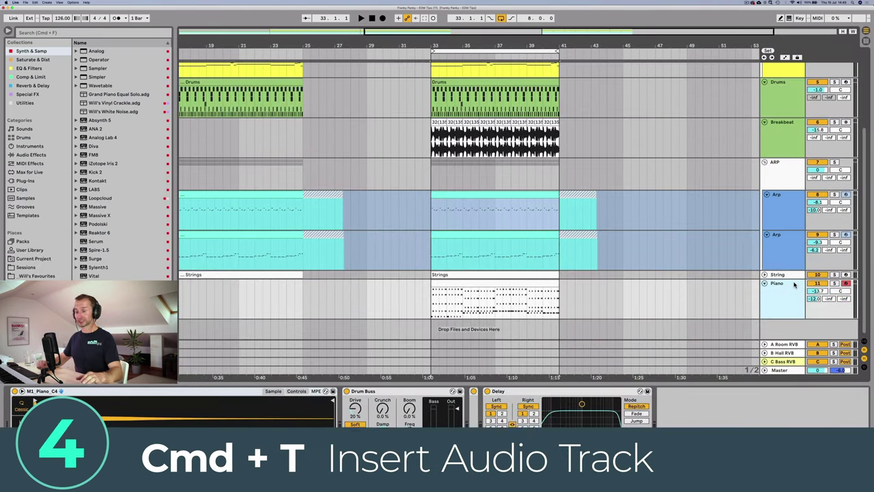
Insert audio track 12, MIDI track 13, and return tracks D and E
{"action": "key", "text": "super+t"}
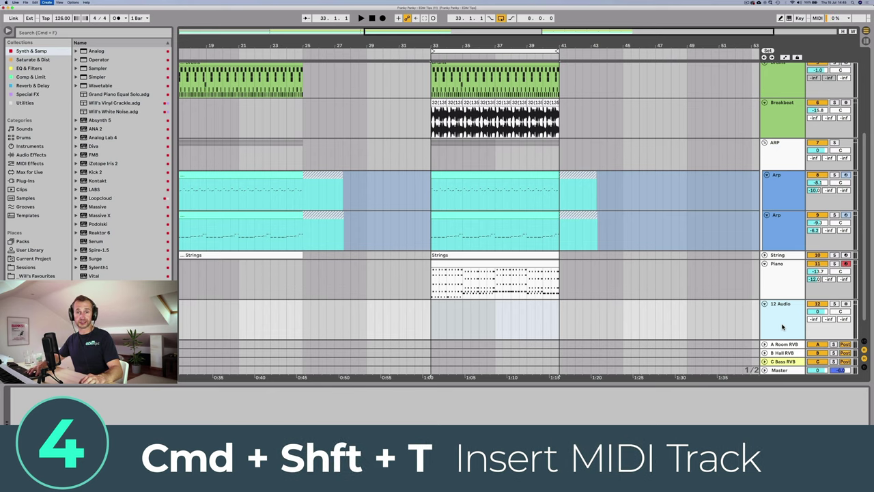
{"action": "key", "text": "super+shift+t"}
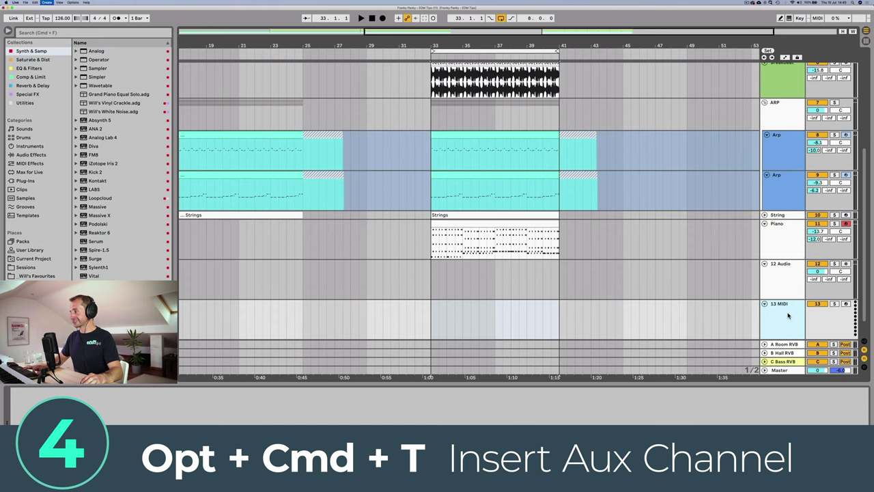
{"action": "key", "text": "alt+super+t"}
{"action": "key", "text": "Tab"}
{"action": "left_click", "coordinate": [797, 35]}
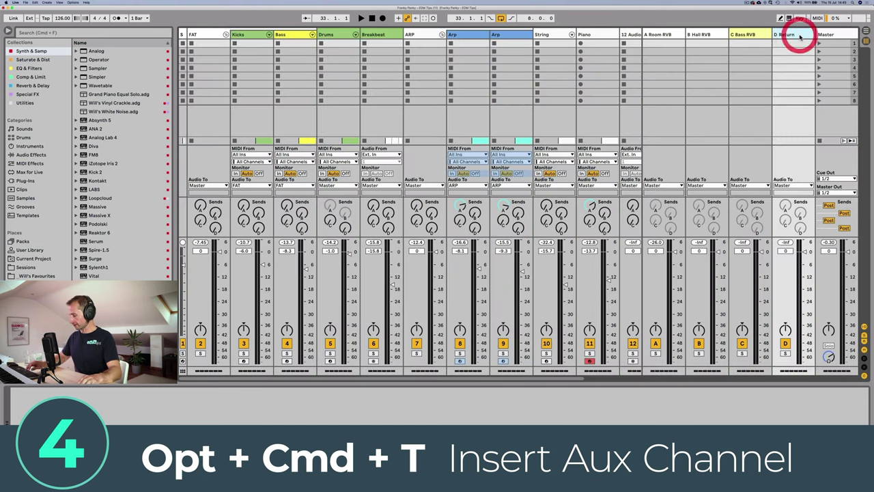
{"action": "key", "text": "alt+super+t"}
{"action": "left_click", "coordinate": [789, 34]}
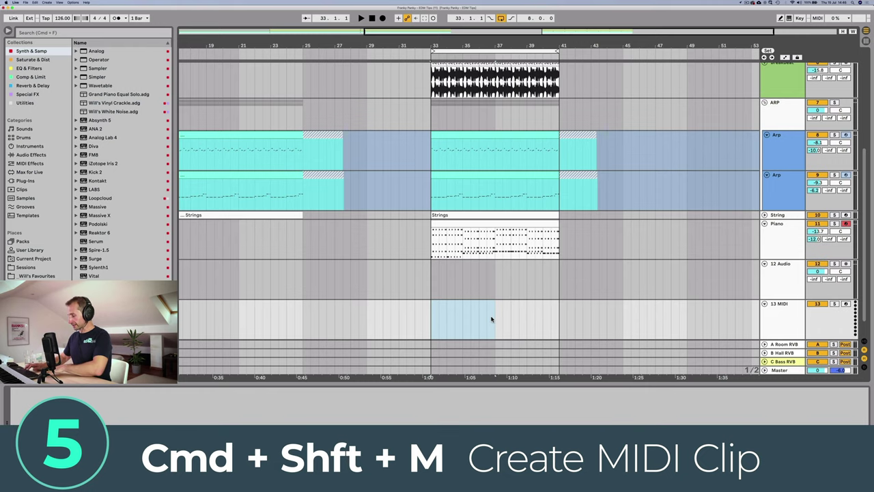
Create an empty MIDI clip in the selected range on 13 MIDI, leaving its editor closed
{"action": "key", "text": "shift+super+m"}
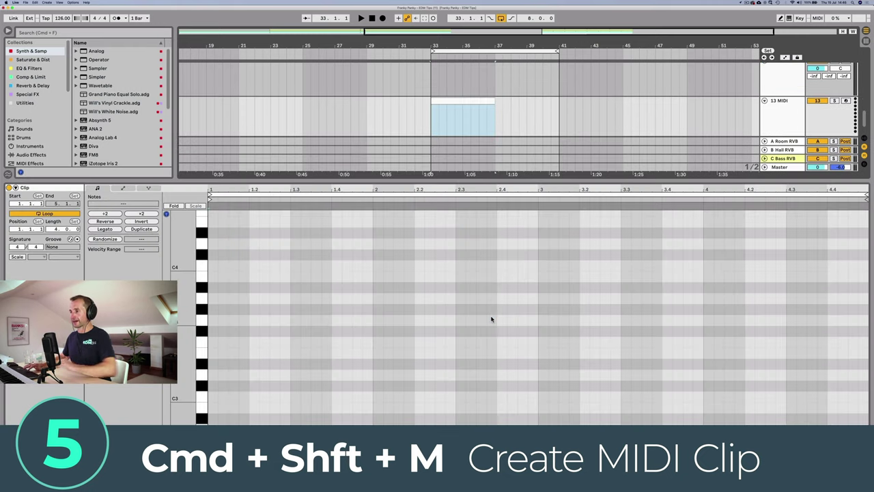
{"action": "key", "text": "alt+super+l"}
{"action": "double_click", "coordinate": [454, 285]}
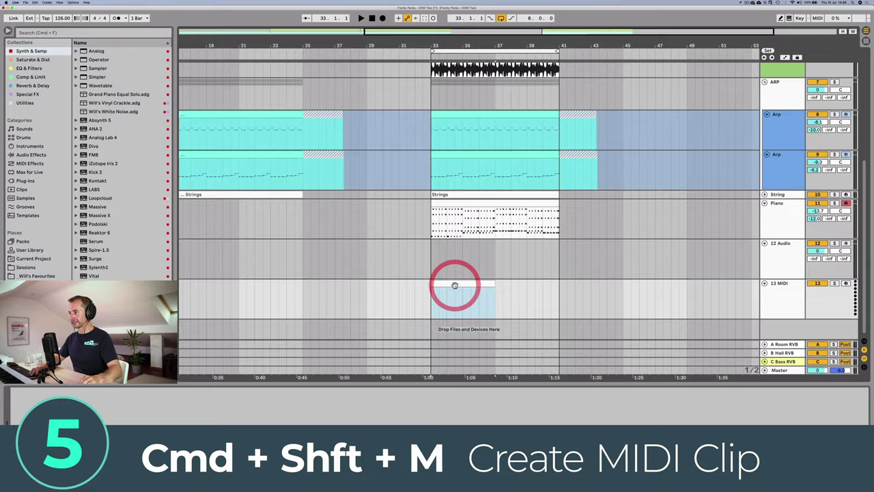
{"action": "double_click", "coordinate": [454, 285]}
Deactivate the Piano clip at bar 33, then deselect it
{"action": "left_click", "coordinate": [482, 202]}
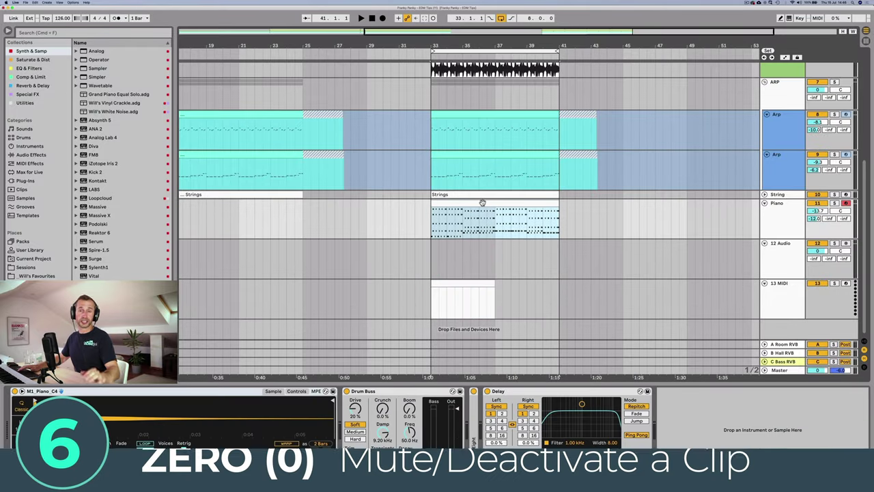
{"action": "key", "text": "0"}
{"action": "key", "text": "0"}
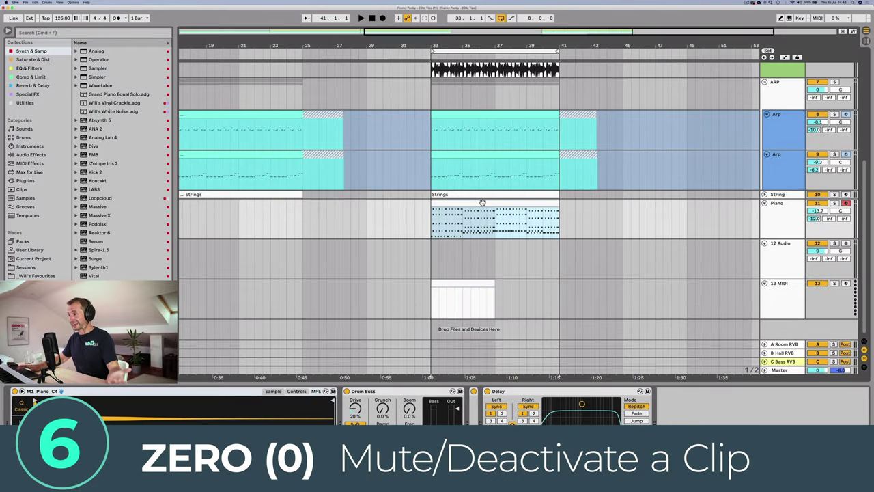
{"action": "scroll", "coordinate": [482, 203], "scroll_direction": "up", "scroll_amount": 5}
{"action": "left_click", "coordinate": [439, 132]}
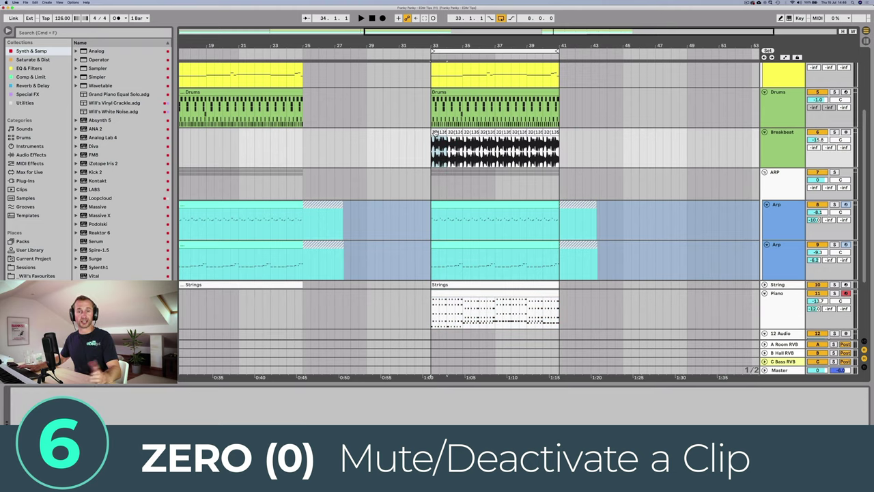
Deactivate a slice of the Breakbeat clip and set the insert point at bar 21 on ARP
{"action": "left_click", "coordinate": [470, 135]}
{"action": "key", "text": "0"}
{"action": "left_click", "coordinate": [218, 180]}
{"action": "left_click_drag", "start_coordinate": [218, 179], "coordinate": [300, 182]}
{"action": "left_click", "coordinate": [239, 180]}
Loop bars 21–25 and lengthen the loop brace to four bars with Cmd+Up
{"action": "key", "text": "super+l"}
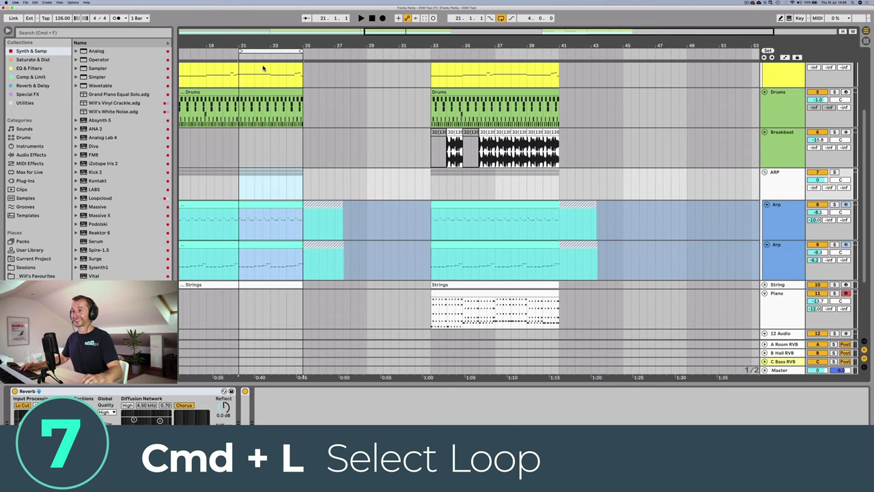
{"action": "key", "text": "super+minus"}
{"action": "left_click", "coordinate": [342, 122]}
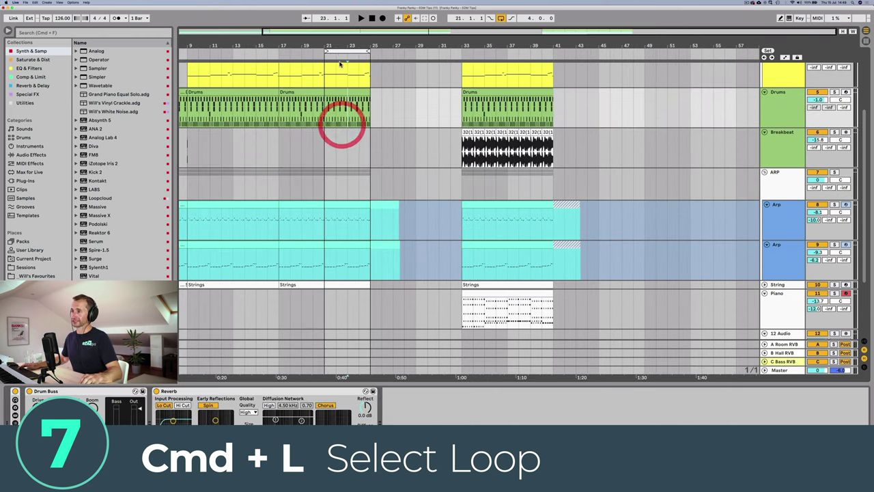
{"action": "left_click", "coordinate": [343, 51]}
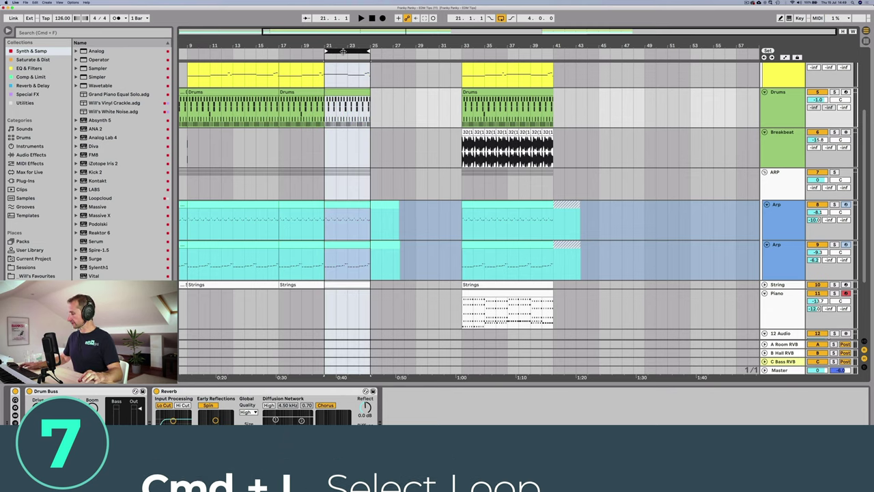
{"action": "key", "text": "super+Up"}
{"action": "key", "text": "super+Up"}
{"action": "key", "text": "super+Up"}
{"action": "key", "text": "super+Down"}
{"action": "key", "text": "super+Down"}
{"action": "key", "text": "super+Down"}
{"action": "key", "text": "super+Down"}
{"action": "key", "text": "super+Down"}
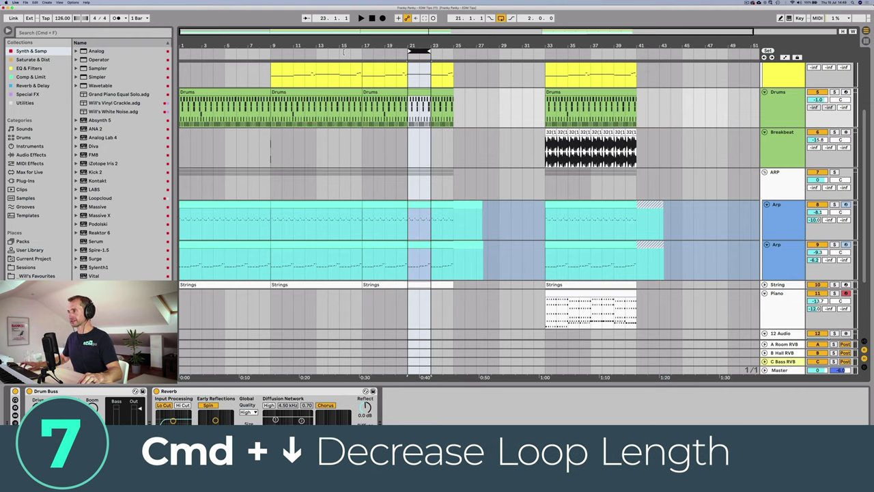
{"action": "key", "text": "super+Up"}
{"action": "key", "text": "super+Up"}
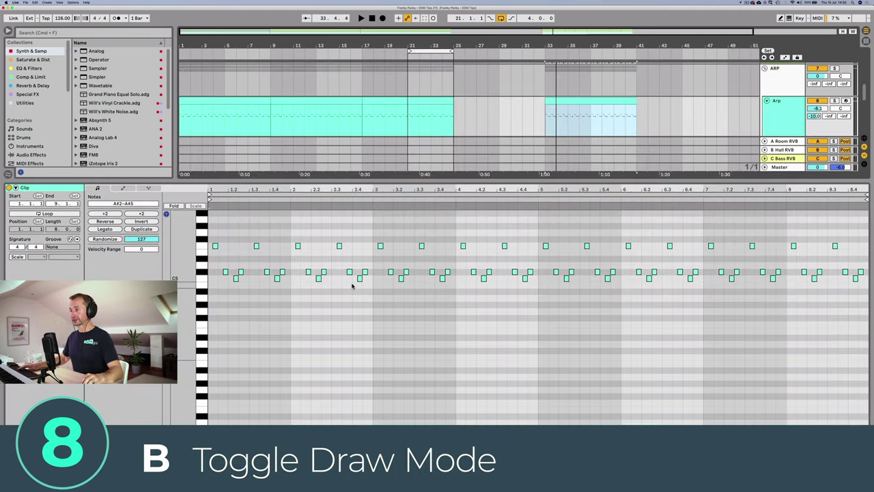
Open the Arp clip's notes with Draw Mode toggled and reveal the velocity lane
{"action": "left_click", "coordinate": [352, 283]}
{"action": "left_click", "coordinate": [381, 299]}
{"action": "key", "text": "b"}
{"action": "key", "text": "b"}
{"action": "left_click", "coordinate": [380, 246]}
{"action": "left_click_drag", "start_coordinate": [373, 424], "coordinate": [378, 285]}
{"action": "key", "text": "b"}
Draw a velocity ramp rising from about 8 to 100 across the Arp clip
{"action": "left_click", "coordinate": [215, 246]}
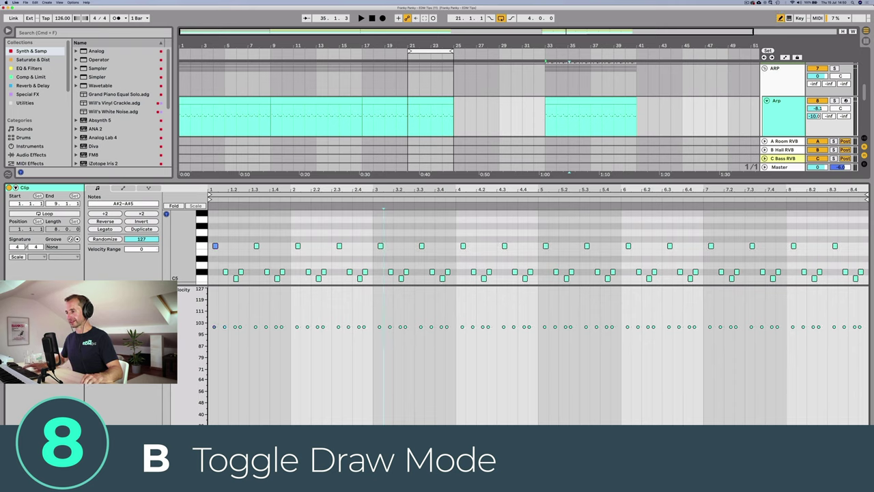
{"action": "right_click", "coordinate": [213, 364]}
{"action": "key", "text": "Escape"}
{"action": "left_click_drag", "start_coordinate": [198, 420], "coordinate": [864, 324]}
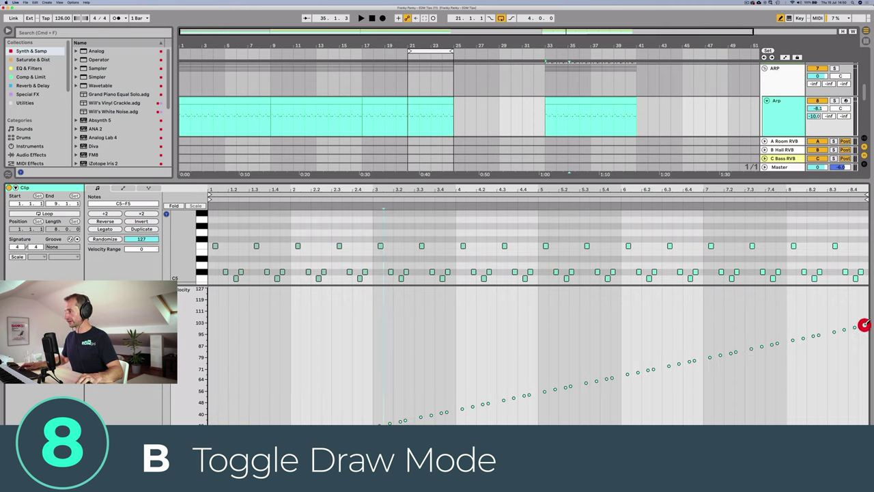
{"action": "key", "text": "b"}
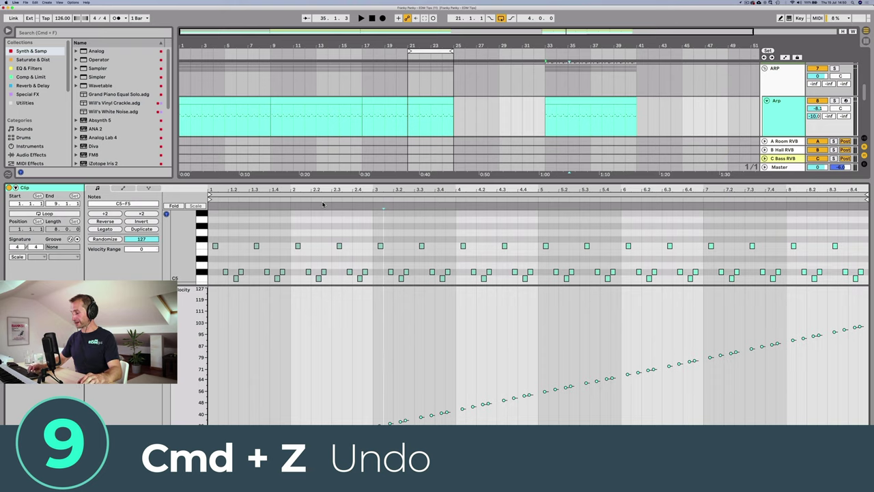
Undo and redo the velocity ramp, then select a spot on the Arp track
{"action": "key", "text": "super+z"}
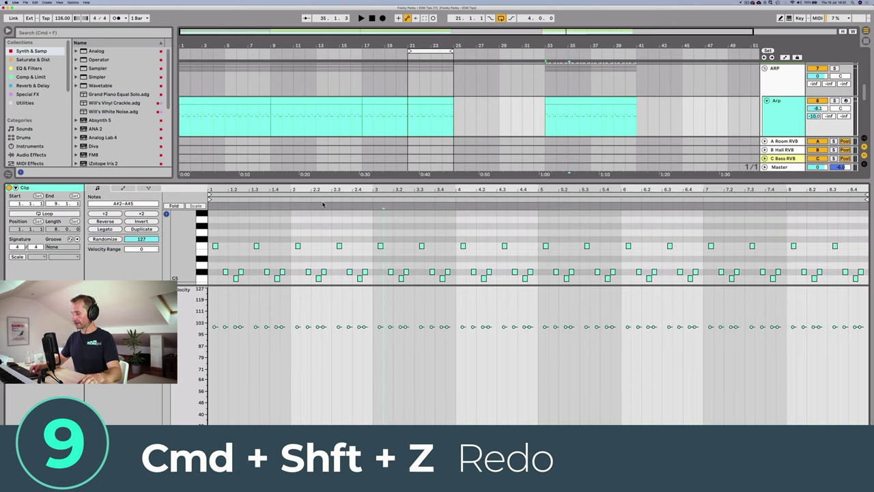
{"action": "key", "text": "super+shift+z"}
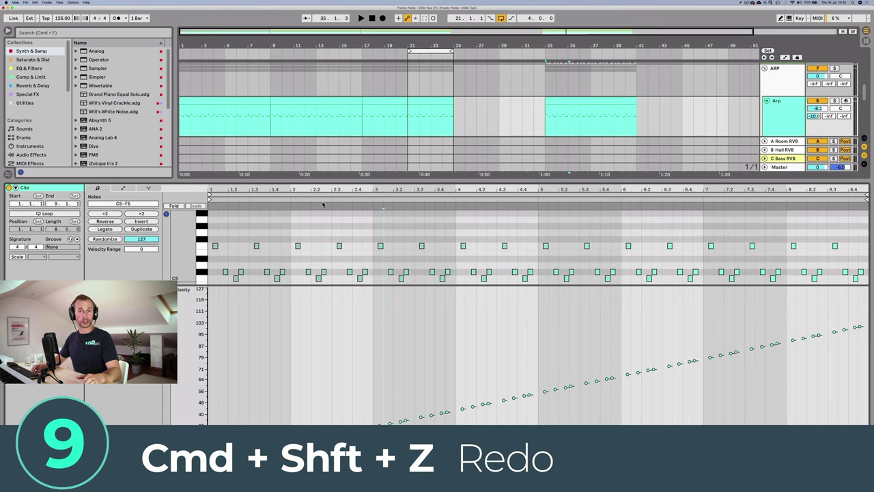
{"action": "left_click", "coordinate": [513, 150]}
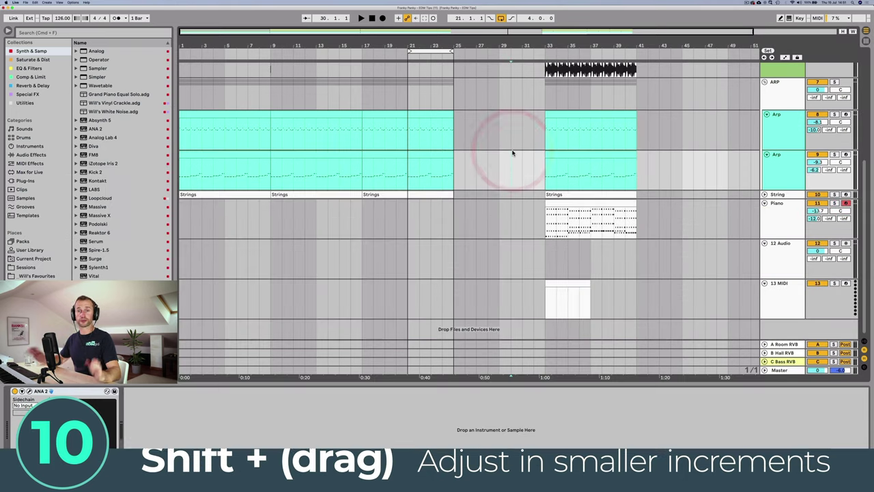
Fine-drag the second Arp track's volume from -9.3 to -14.3 dB, then jump to browser search
{"action": "left_click_drag", "start_coordinate": [819, 162], "coordinate": [824, 175]}
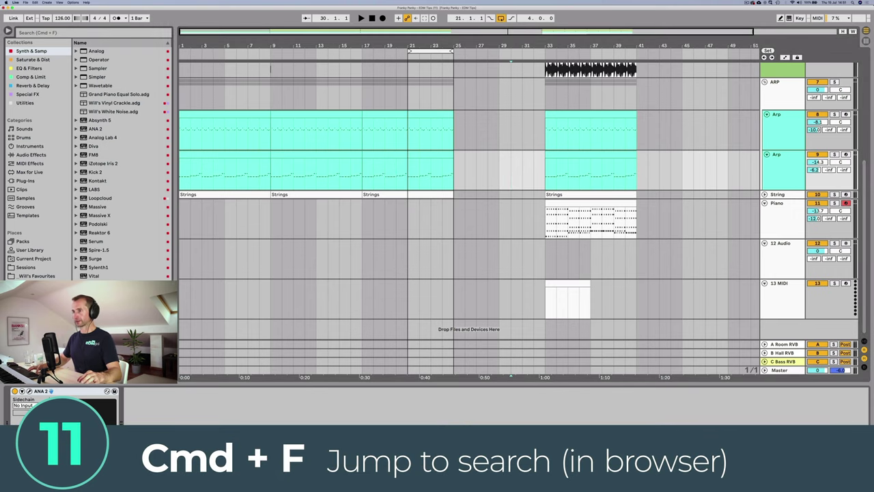
{"action": "key", "text": "super+f"}
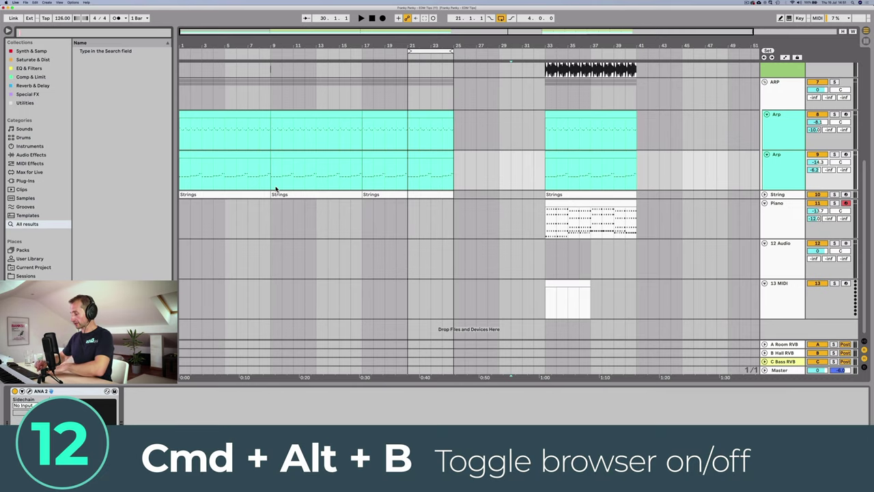
{"action": "key", "text": "super+alt+b"}
{"action": "key", "text": "super+alt+b"}
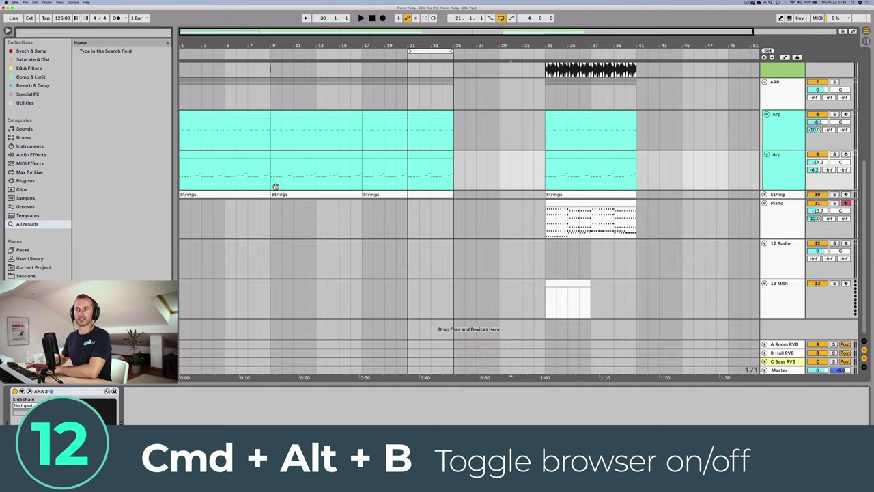
{"action": "key", "text": "super+alt+b"}
{"action": "key", "text": "super+alt+b"}
{"action": "left_click", "coordinate": [403, 165]}
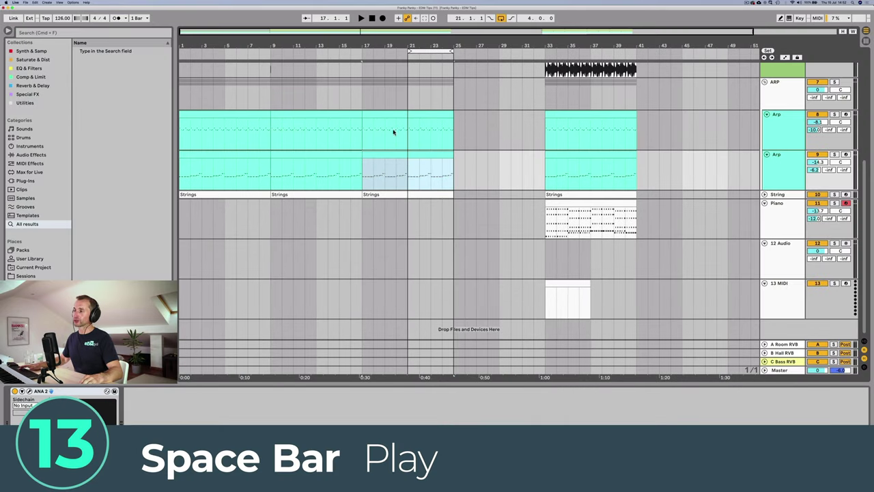
{"action": "key", "text": "space"}
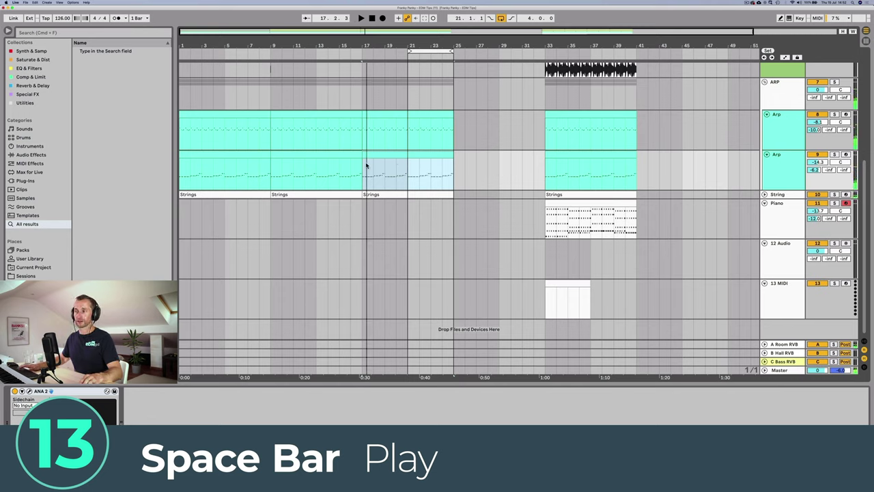
{"action": "left_click", "coordinate": [364, 166]}
{"action": "left_click", "coordinate": [388, 164]}
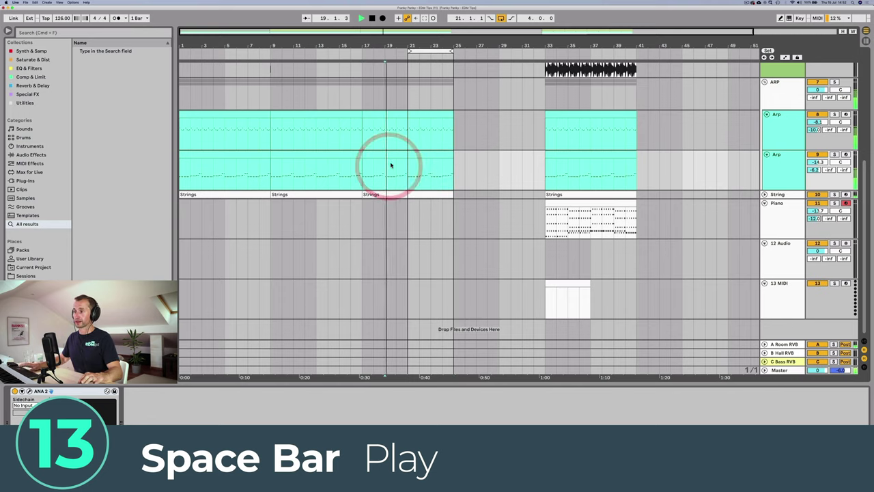
{"action": "left_click", "coordinate": [399, 166]}
{"action": "key", "text": "space"}
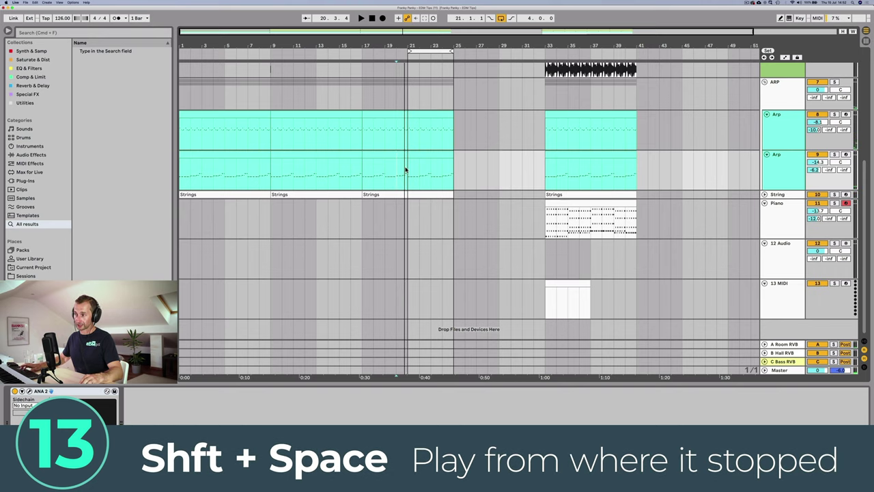
{"action": "key", "text": "shift+space"}
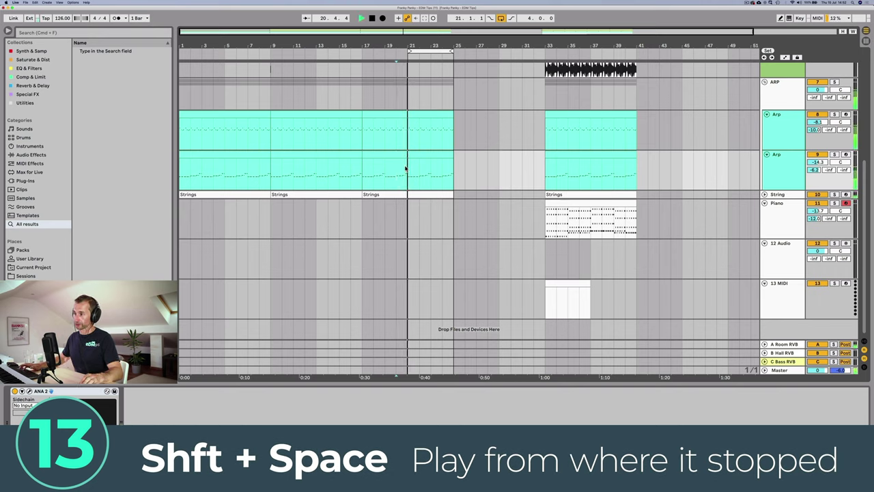
{"action": "key", "text": "space"}
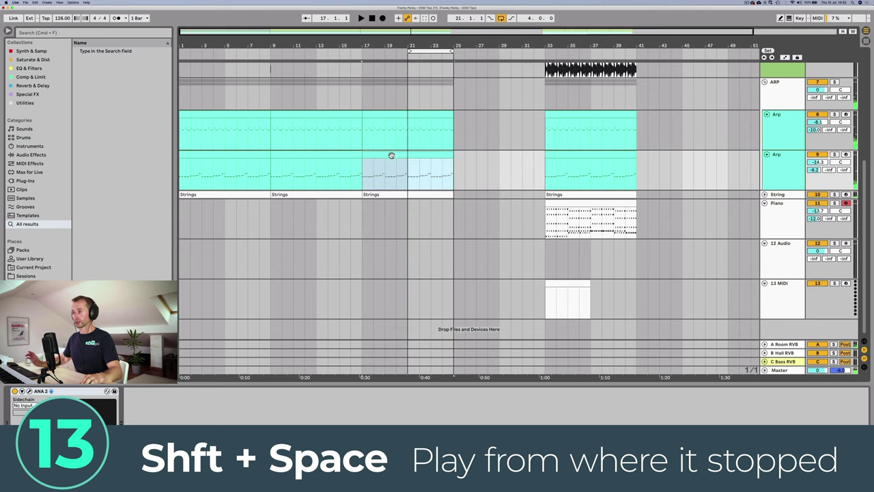
Open the lower Arp clip and play from the insert point at bar 4 with Opt+Space
{"action": "double_click", "coordinate": [391, 155]}
{"action": "left_click", "coordinate": [375, 282]}
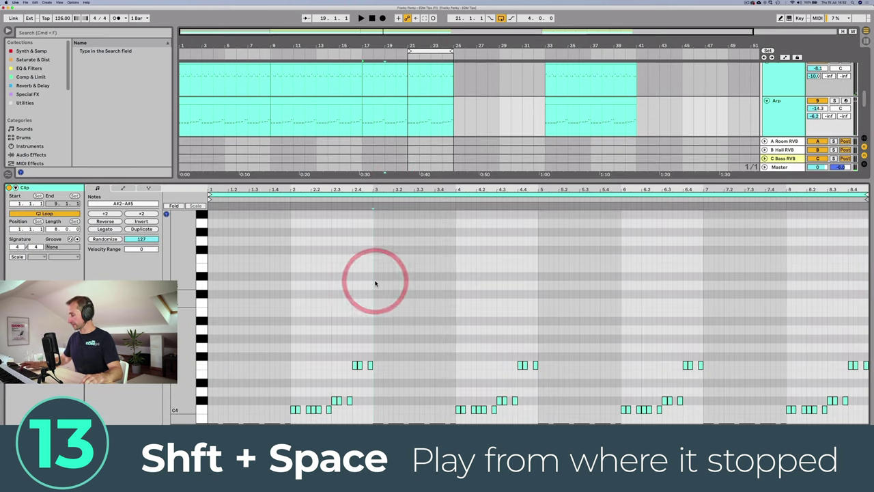
{"action": "key", "text": "space"}
{"action": "left_click", "coordinate": [455, 264]}
{"action": "key", "text": "space"}
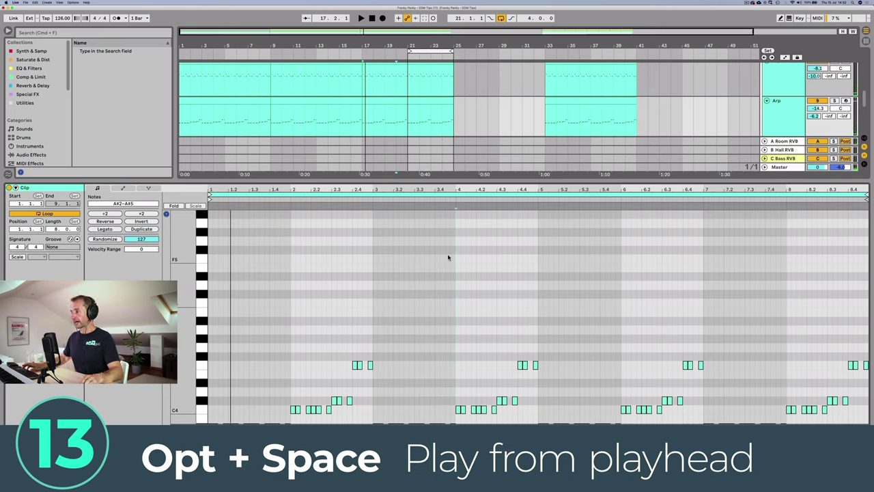
{"action": "key", "text": "alt+space"}
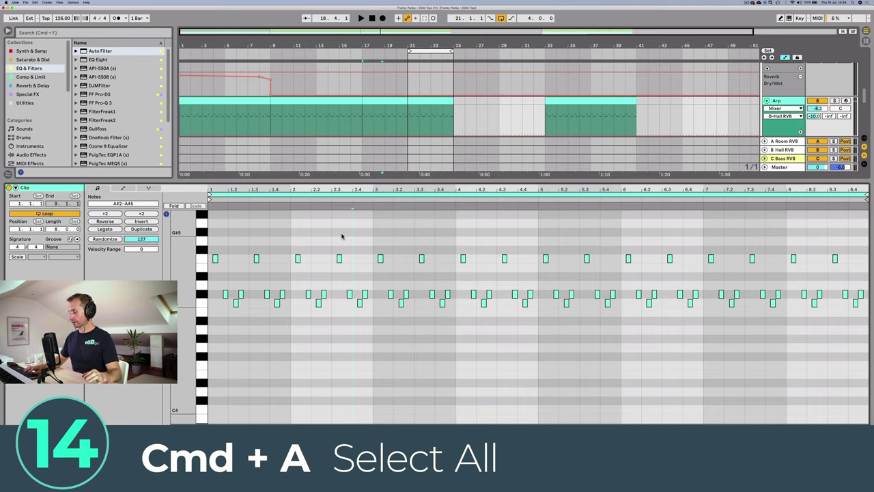
Raise all the Arp clip's notes an octave, solo the Arp track and play
{"action": "key", "text": "super+a"}
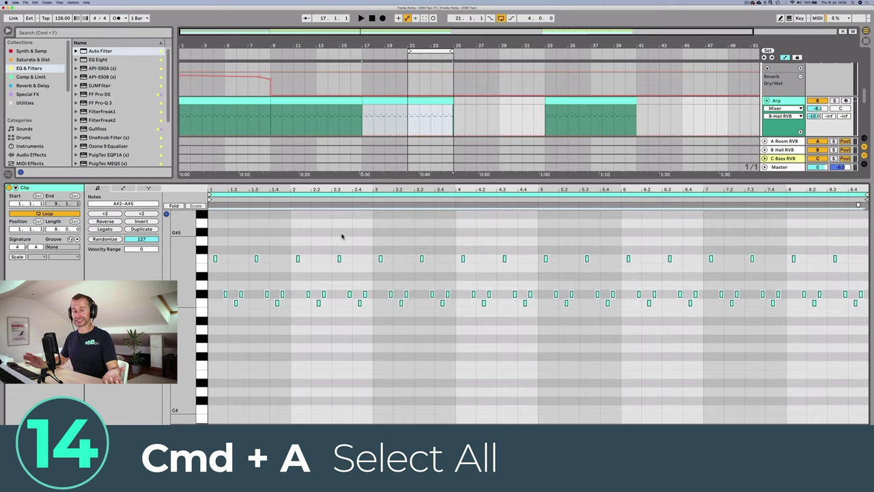
{"action": "key", "text": "shift+Up"}
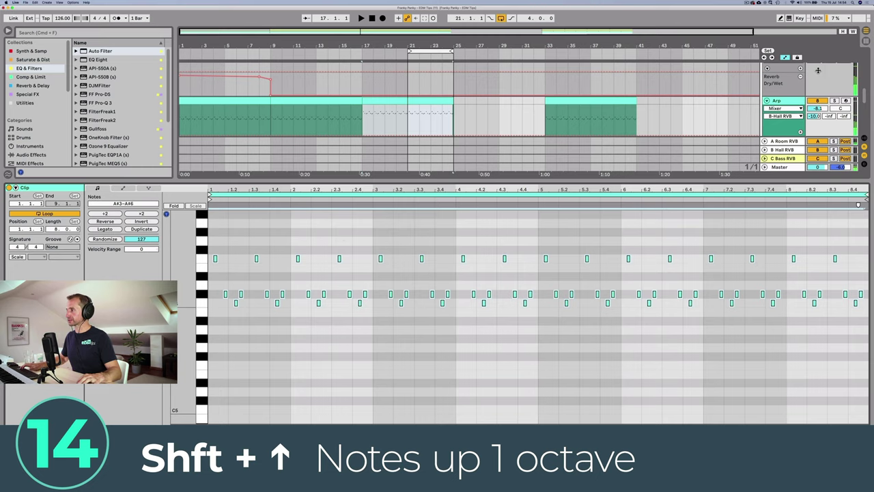
{"action": "left_click", "coordinate": [833, 100]}
{"action": "key", "text": "space"}
{"action": "left_click", "coordinate": [409, 234]}
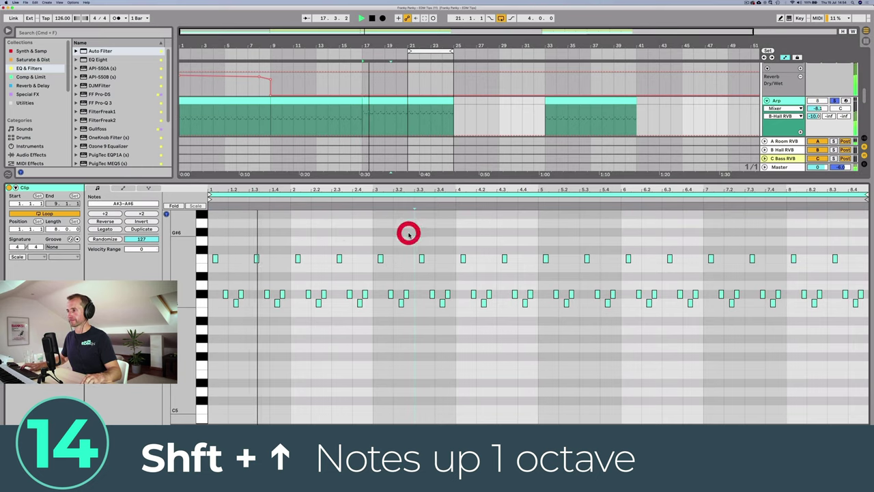
Lower all notes back down an octave, stop playback, and select the Arp clip at bar 17
{"action": "key", "text": "super+a"}
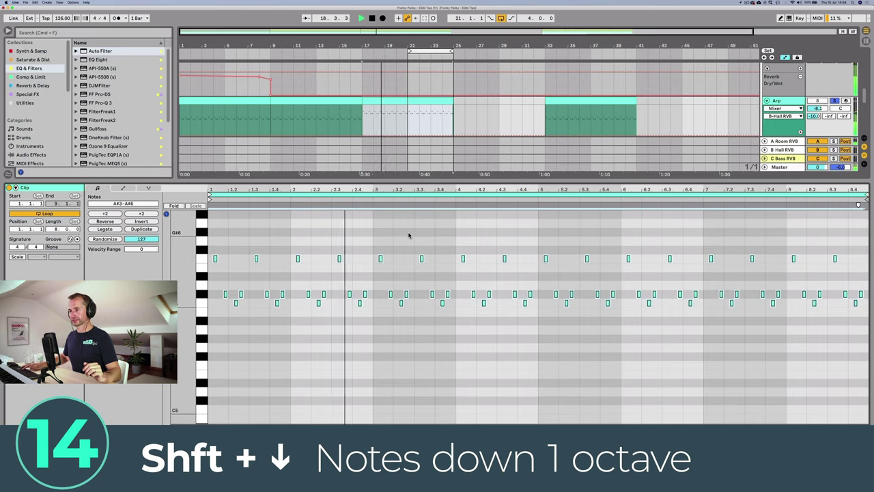
{"action": "key", "text": "shift+Down"}
{"action": "key", "text": "shift+Down"}
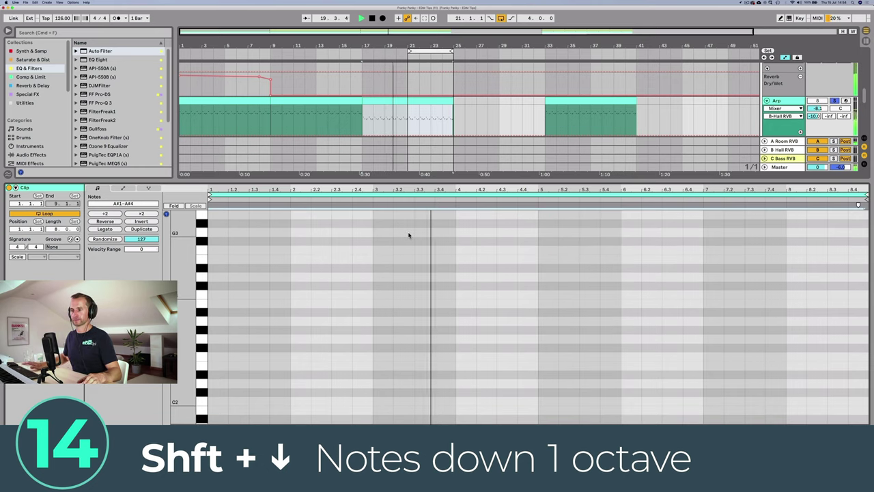
{"action": "key", "text": "space"}
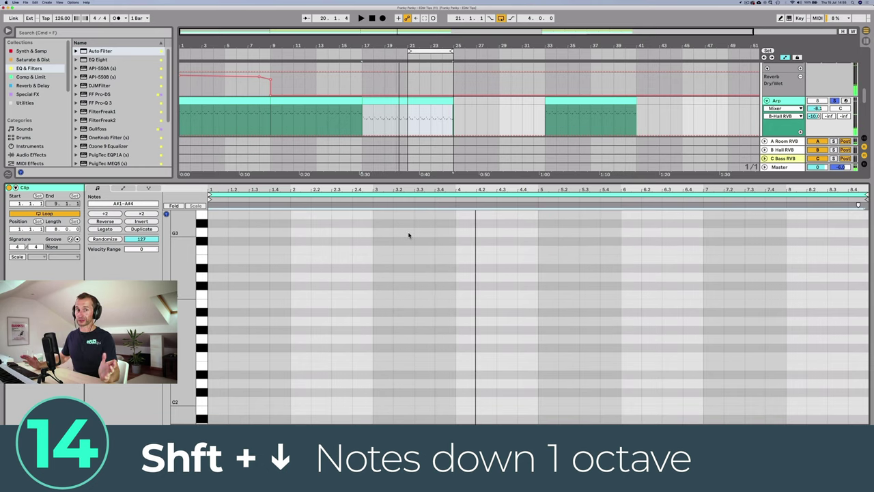
{"action": "key", "text": "shift+Tab"}
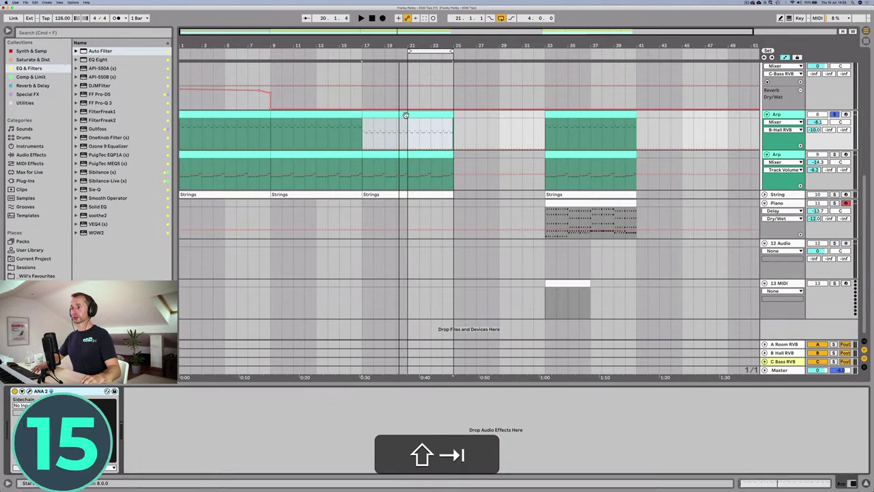
{"action": "left_click", "coordinate": [406, 113]}
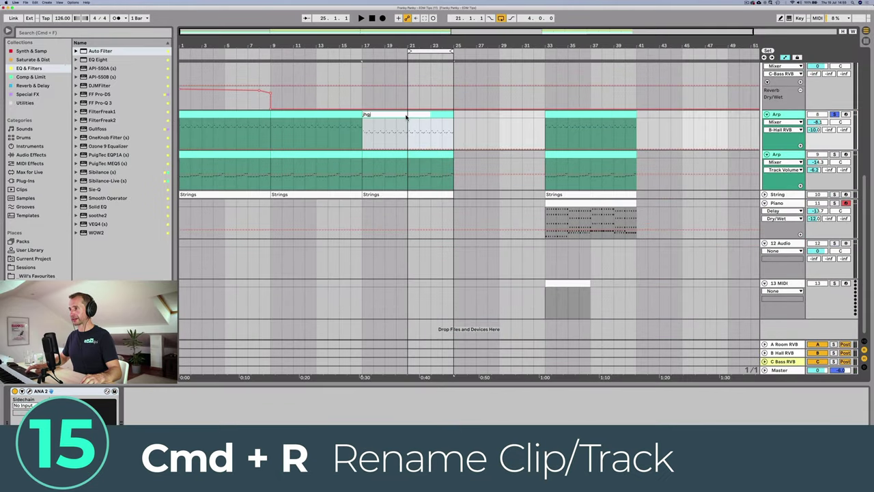
{"action": "key", "text": "Return"}
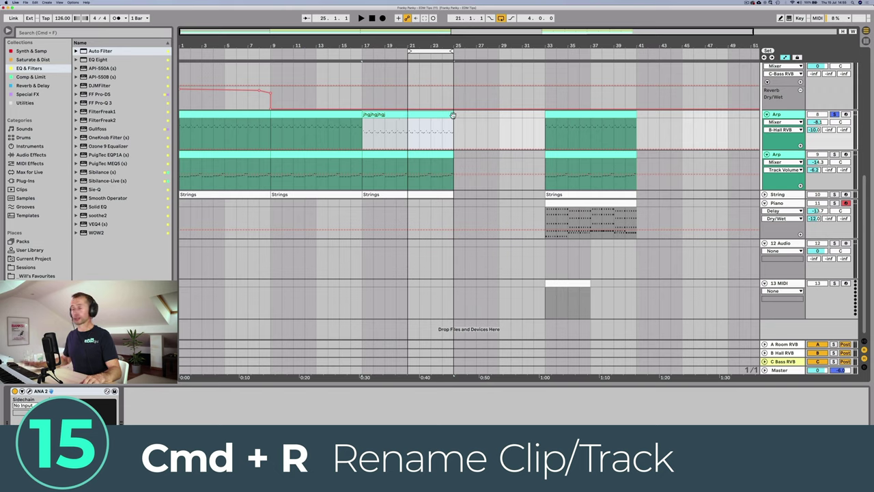
{"action": "left_click", "coordinate": [778, 116]}
{"action": "key", "text": "super+r"}
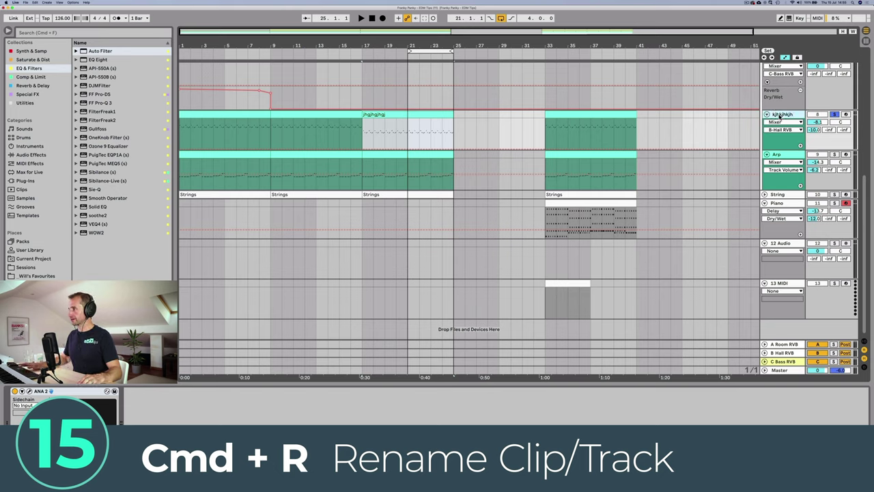
{"action": "left_click", "coordinate": [779, 115]}
{"action": "key", "text": "super+r"}
{"action": "type", "text": "jgfjgfjg"}
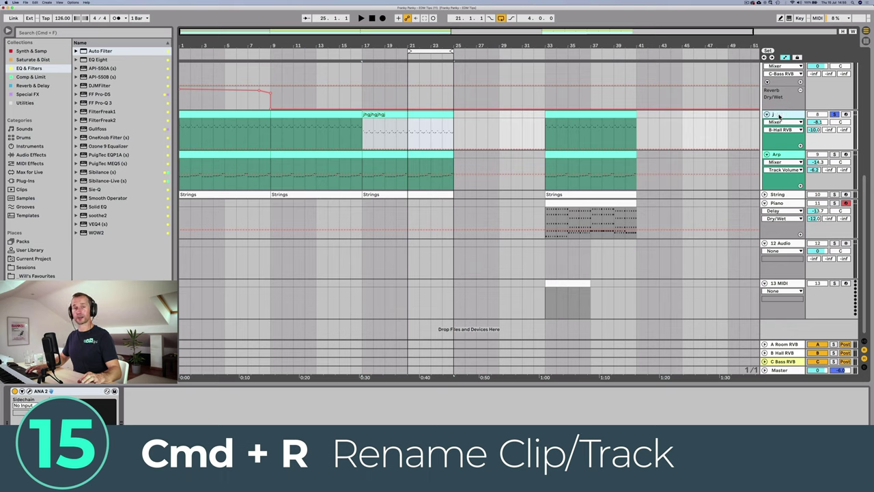
{"action": "key", "text": "Tab"}
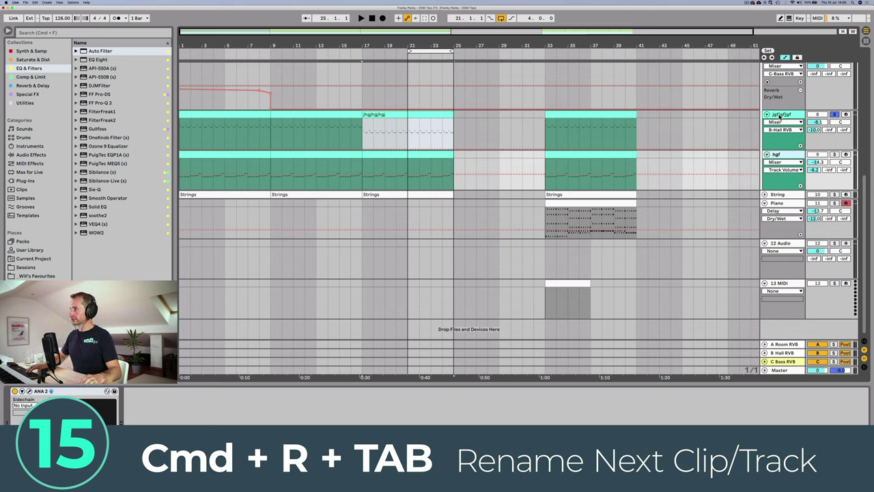
{"action": "type", "text": "hgfhgfhgf"}
{"action": "key", "text": "Tab"}
{"action": "type", "text": "jhg"}
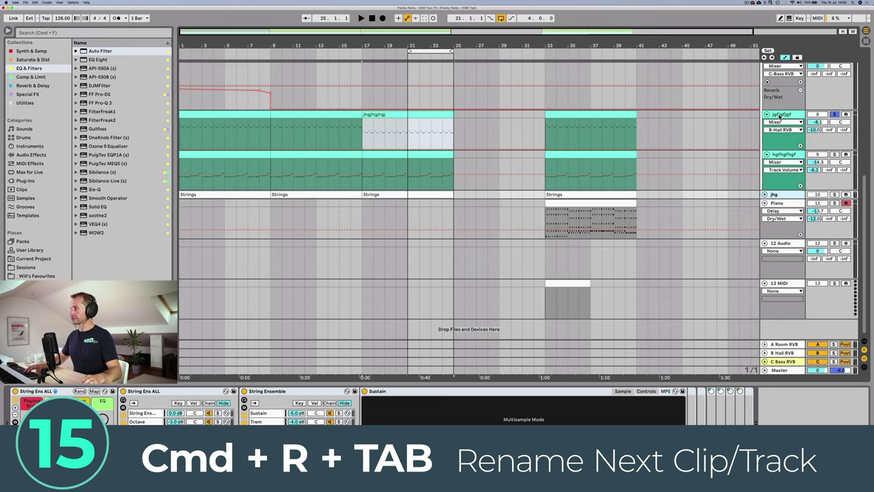
{"action": "key", "text": "Tab"}
{"action": "type", "text": "jhgjhgj"}
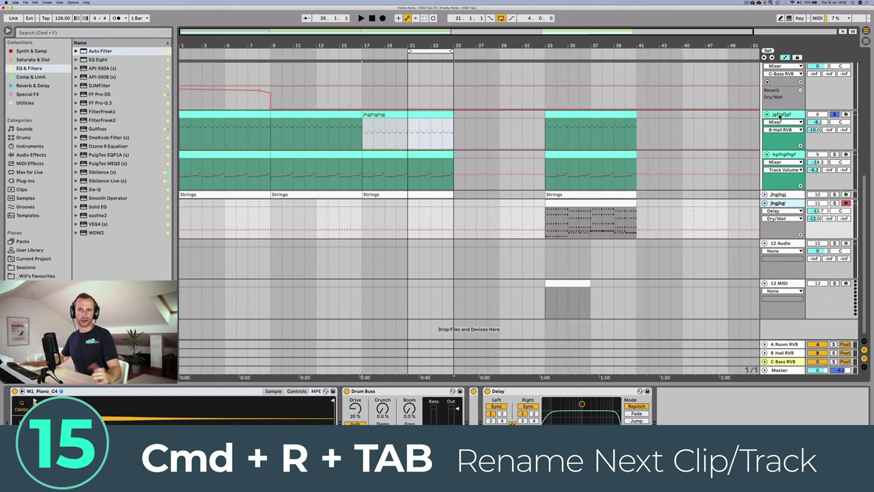
{"action": "left_click", "coordinate": [677, 119]}
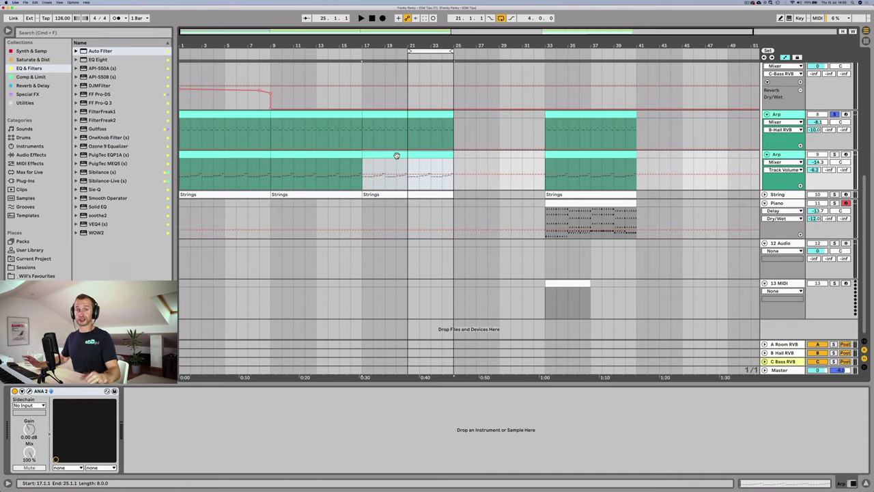
{"action": "left_click_drag", "start_coordinate": [358, 103], "coordinate": [384, 98]}
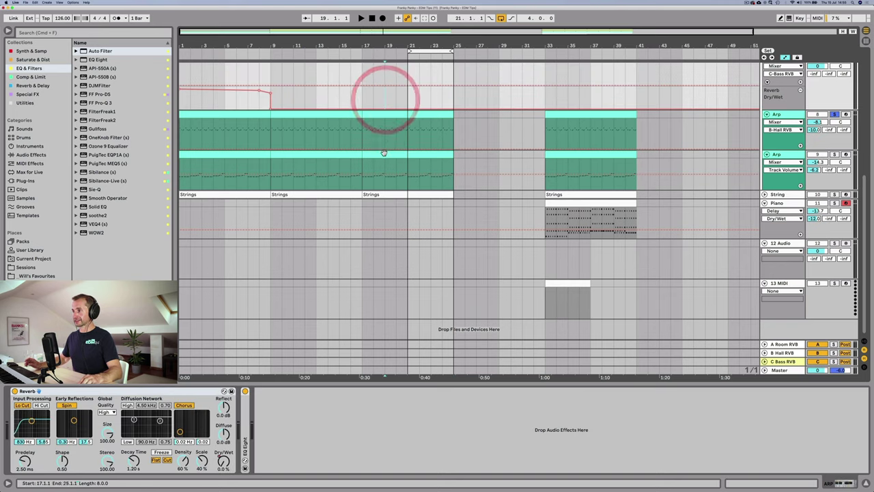
{"action": "left_click", "coordinate": [383, 153]}
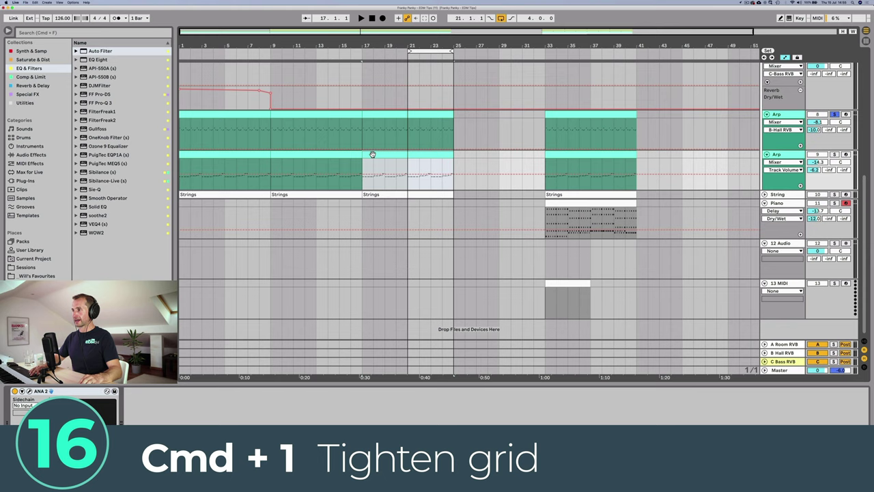
{"action": "left_click", "coordinate": [372, 155]}
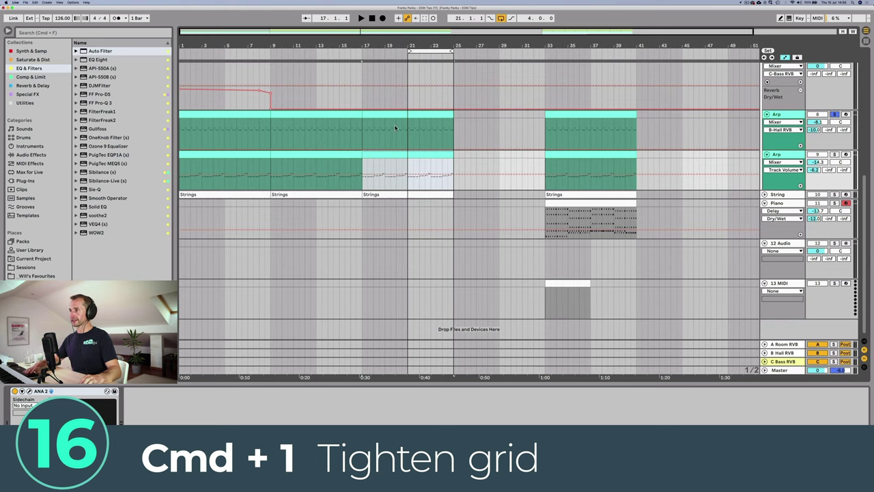
Zoom in on bars 11–31, switch the grid to triplets, and select bars 17–18
{"action": "left_click_drag", "start_coordinate": [374, 44], "coordinate": [376, 50]}
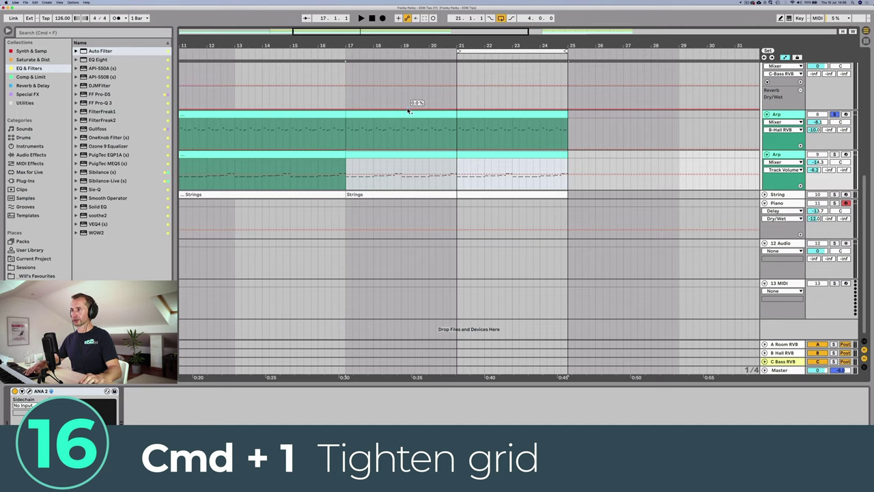
{"action": "key", "text": "super+2"}
{"action": "key", "text": "super+2"}
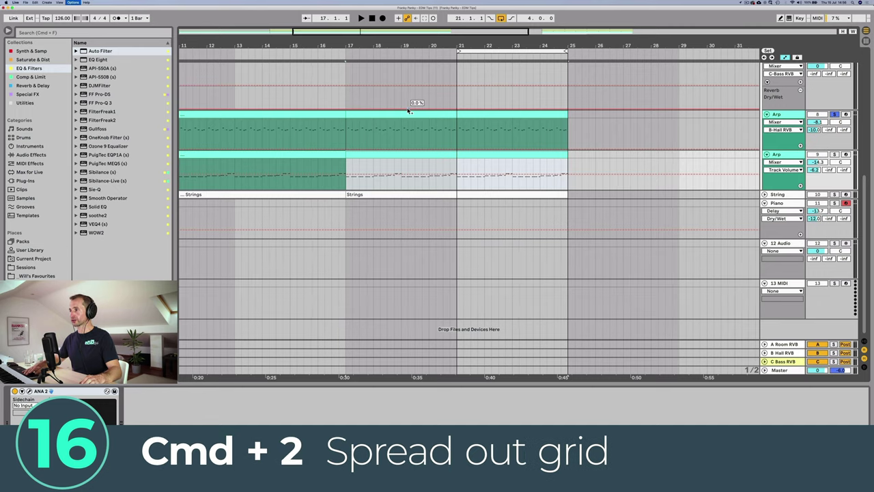
{"action": "key", "text": "super+2"}
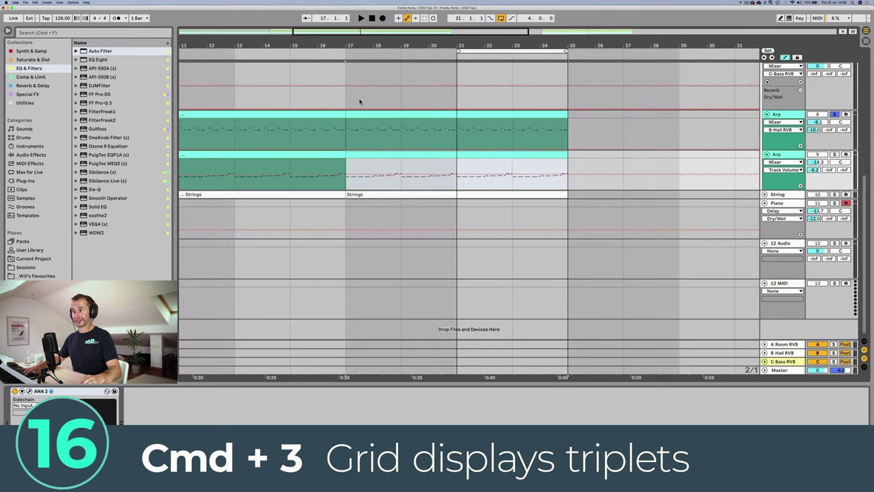
{"action": "key", "text": "super+3"}
{"action": "scroll", "coordinate": [362, 71], "scroll_direction": "up", "scroll_amount": 3}
{"action": "left_click_drag", "start_coordinate": [328, 96], "coordinate": [367, 96]}
{"action": "left_click", "coordinate": [377, 96]}
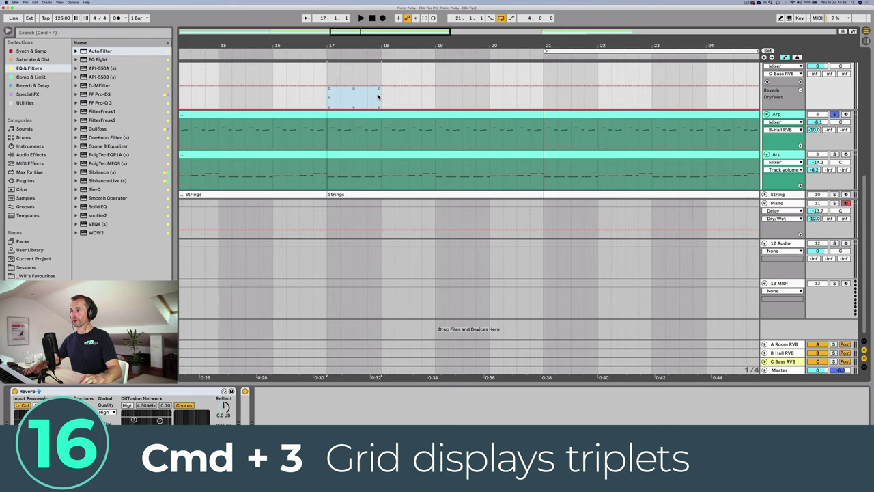
Toggle the grid off and nudge the upper Arp clip from bar 17 slightly off-grid
{"action": "left_click_drag", "start_coordinate": [378, 34], "coordinate": [376, 43]}
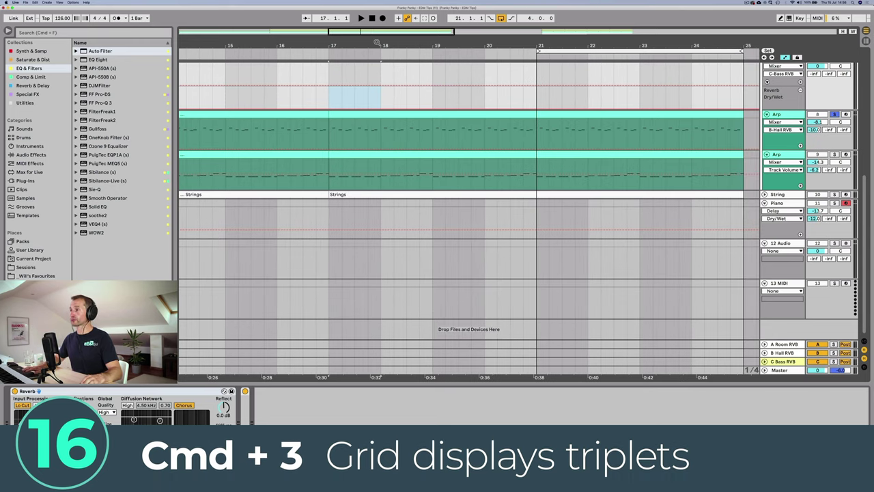
{"action": "key", "text": "super+4"}
{"action": "left_click", "coordinate": [347, 112]}
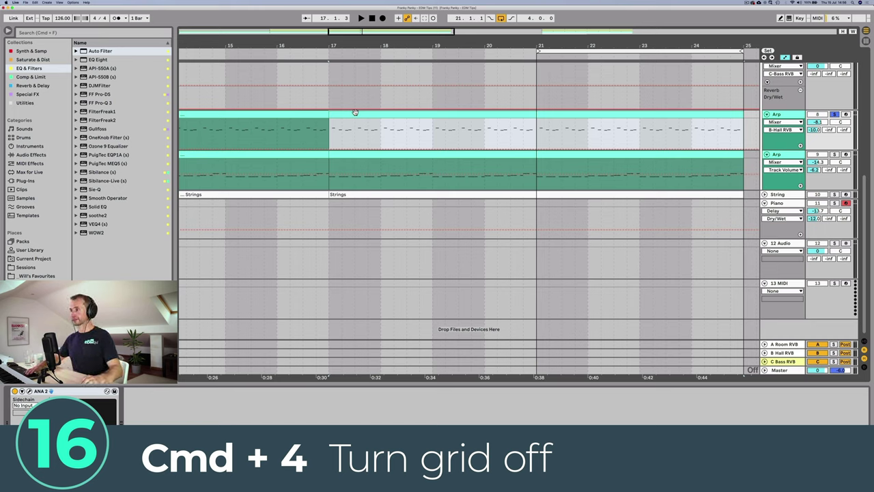
{"action": "key", "text": "super+4"}
{"action": "left_click", "coordinate": [354, 113], "text": "super"}
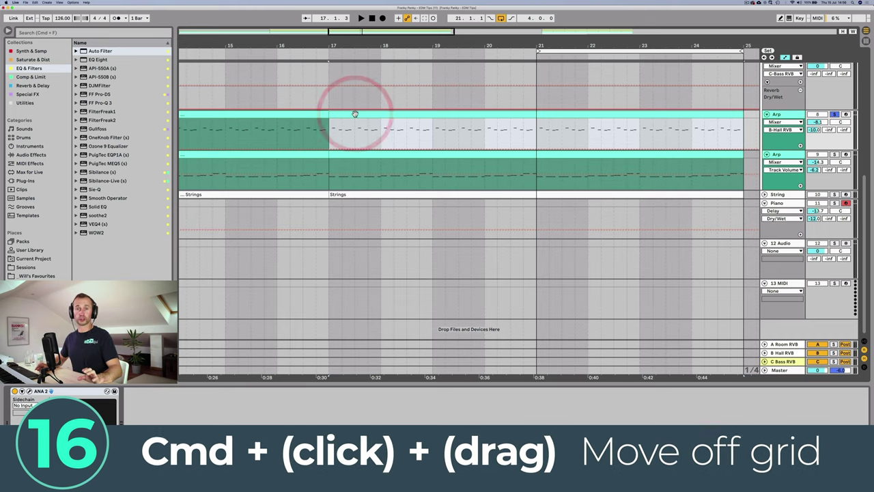
{"action": "mouse_move", "coordinate": [354, 113]}
{"action": "left_mouse_down"}
{"action": "mouse_move", "coordinate": [364, 119]}
{"action": "mouse_move", "coordinate": [362, 112]}
{"action": "left_mouse_up"}
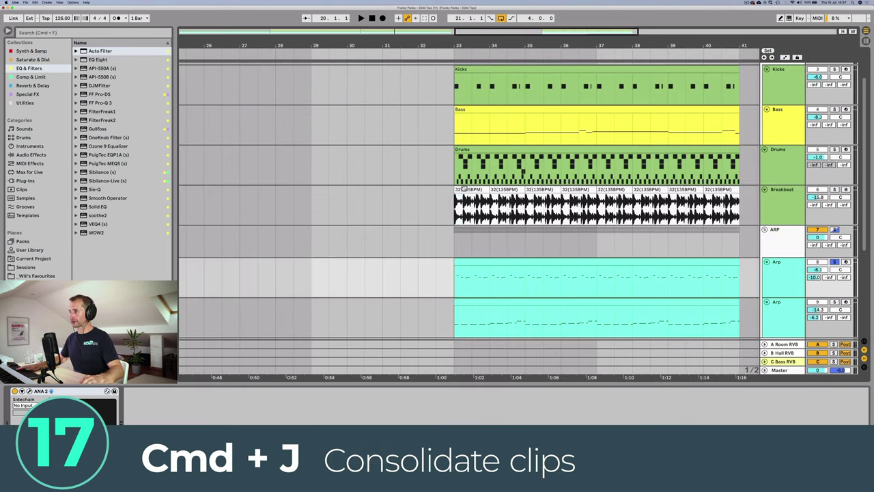
Select the Breakbeat clips from bar 33 to bar 37 and consolidate them with Cmd+J
{"action": "left_click", "coordinate": [463, 188]}
{"action": "left_click", "coordinate": [475, 287]}
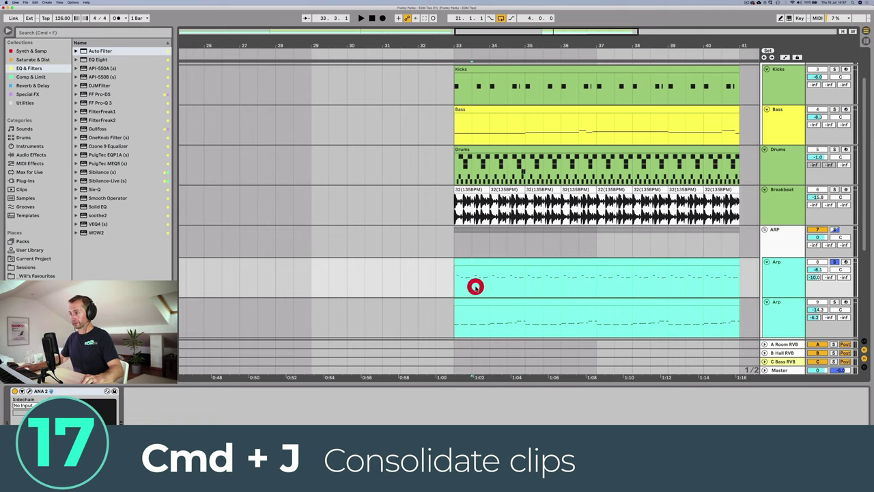
{"action": "left_click", "coordinate": [510, 279]}
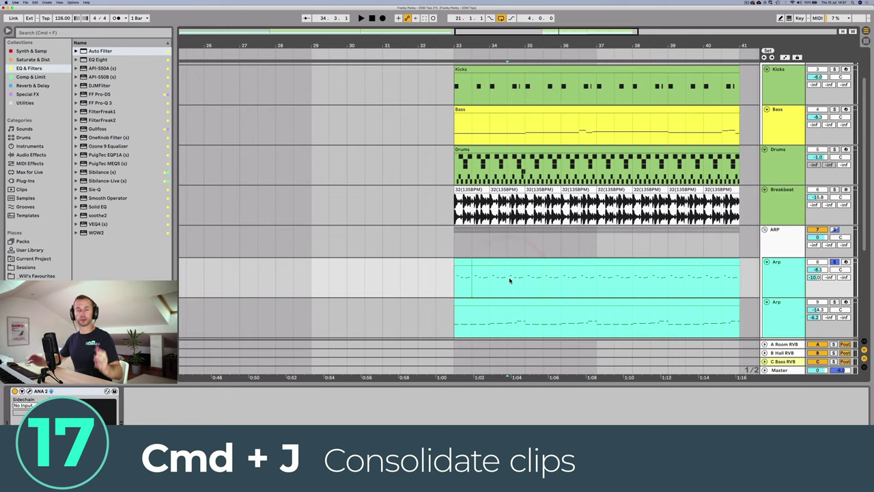
{"action": "left_click", "coordinate": [468, 189]}
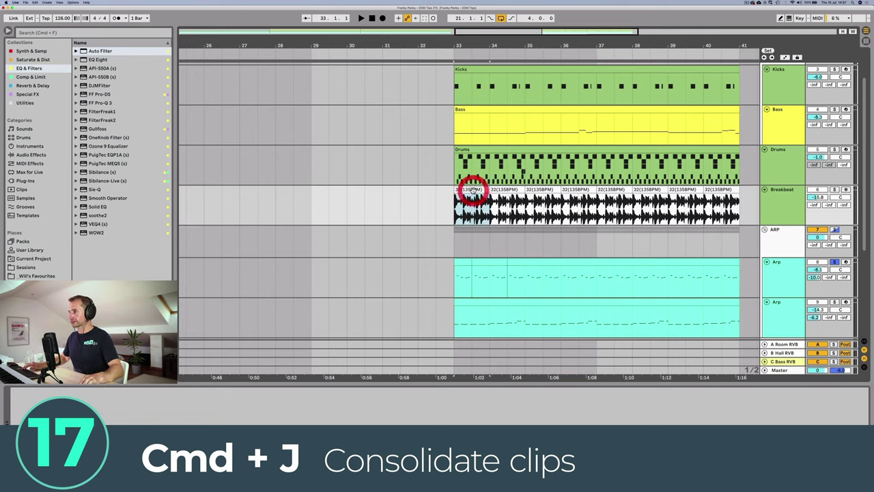
{"action": "left_click", "coordinate": [574, 191], "text": "shift"}
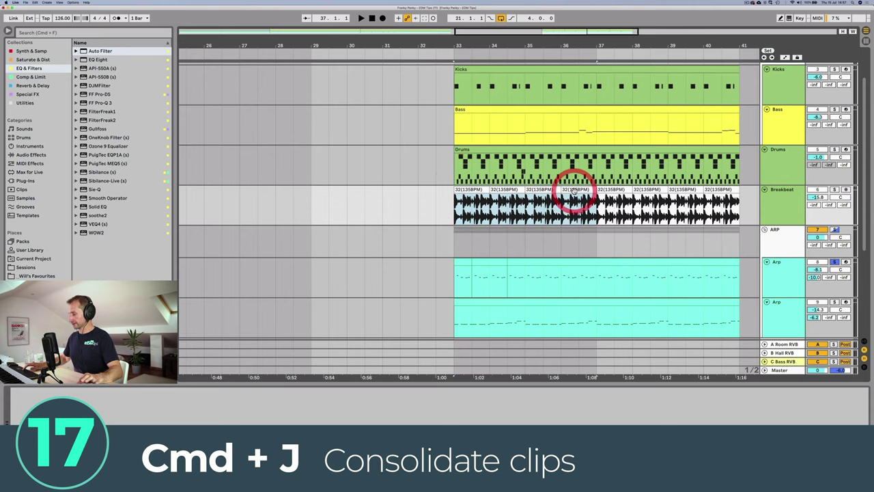
{"action": "key", "text": "super+j"}
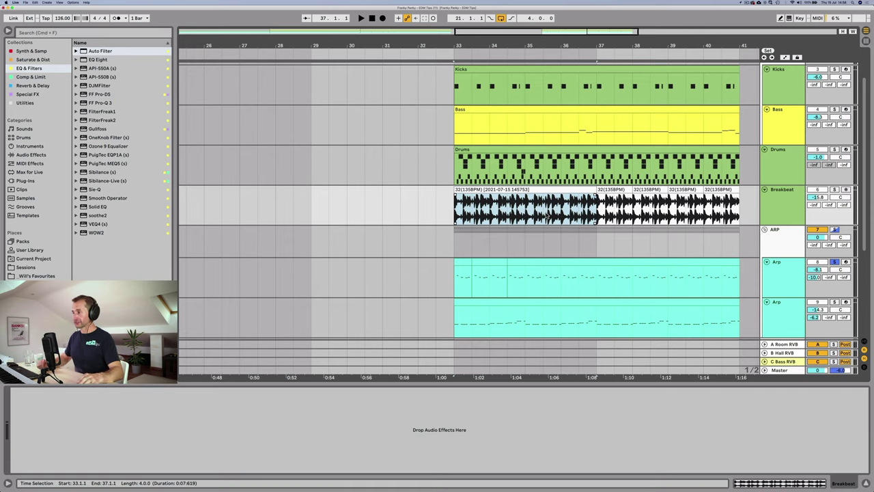
{"action": "left_click", "coordinate": [488, 205]}
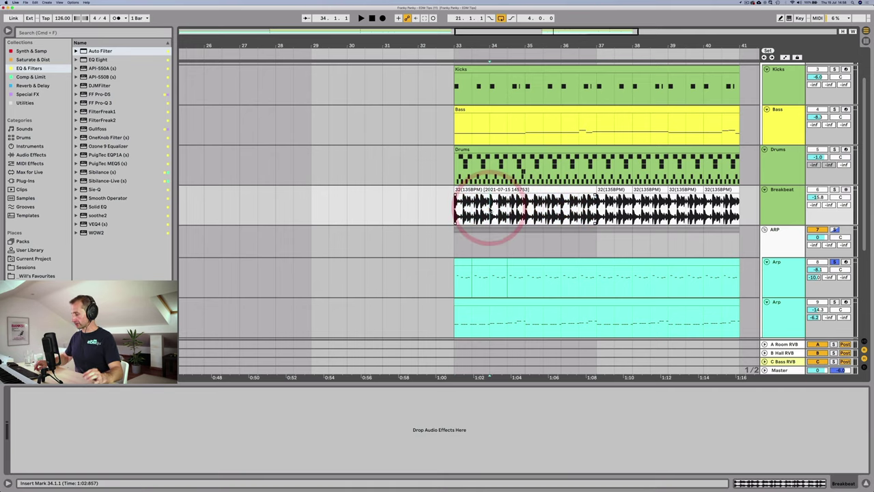
{"action": "left_click", "coordinate": [521, 201]}
Split the Breakbeat clip at bars 34 and 35 and duplicate the bar 33–34 piece
{"action": "left_click", "coordinate": [488, 202]}
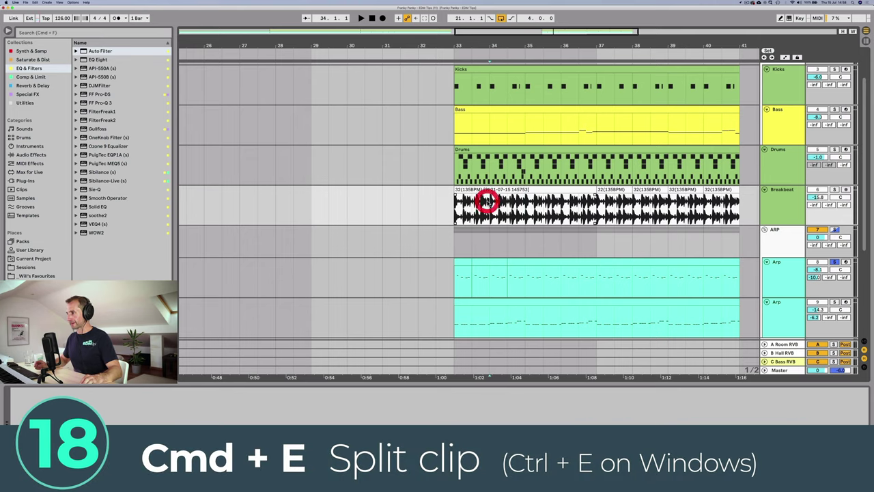
{"action": "key", "text": "super+e"}
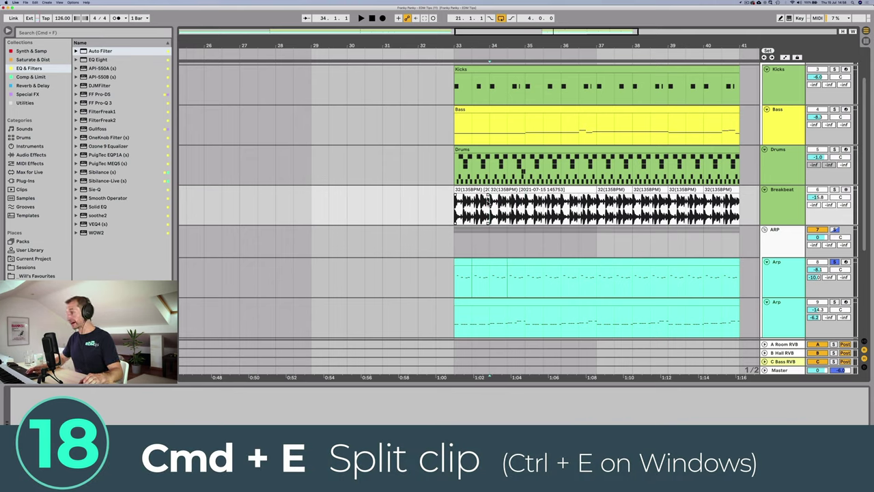
{"action": "left_click", "coordinate": [526, 200]}
{"action": "key", "text": "super+e"}
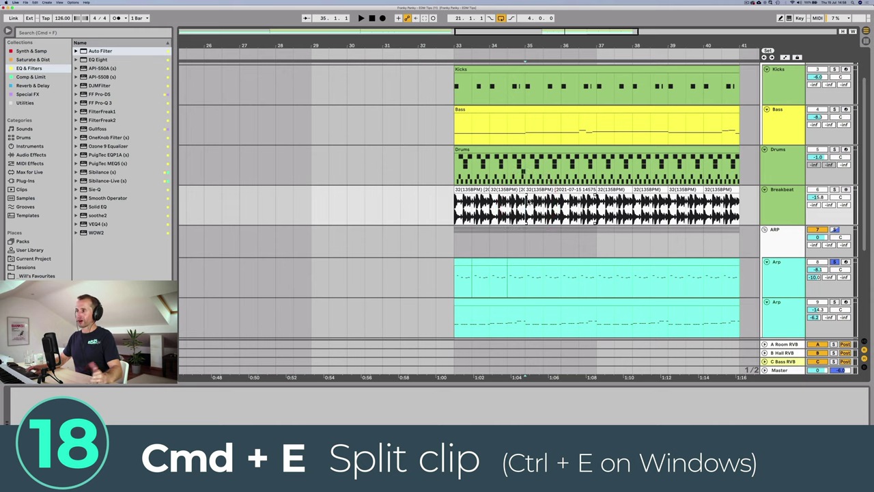
{"action": "left_click", "coordinate": [479, 189]}
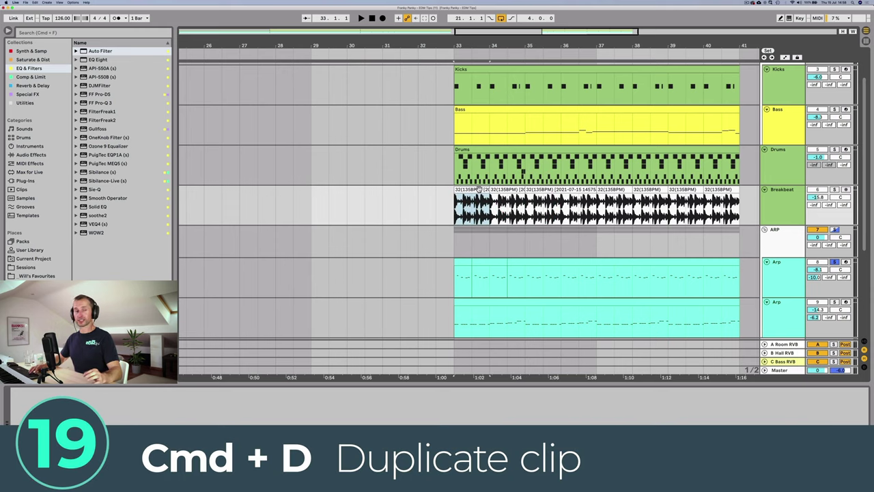
{"action": "key", "text": "super+d"}
{"action": "key", "text": "super+d"}
Duplicate the Drums clip to bars 41 and 49, duplicate the Bass clip, and select tracks Drums through ARP
{"action": "left_click", "coordinate": [491, 148]}
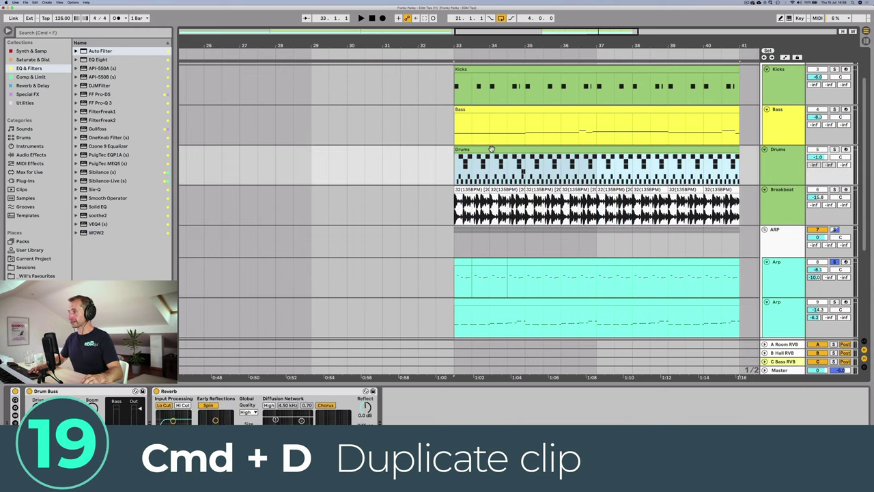
{"action": "key", "text": "minus"}
{"action": "key", "text": "super+d"}
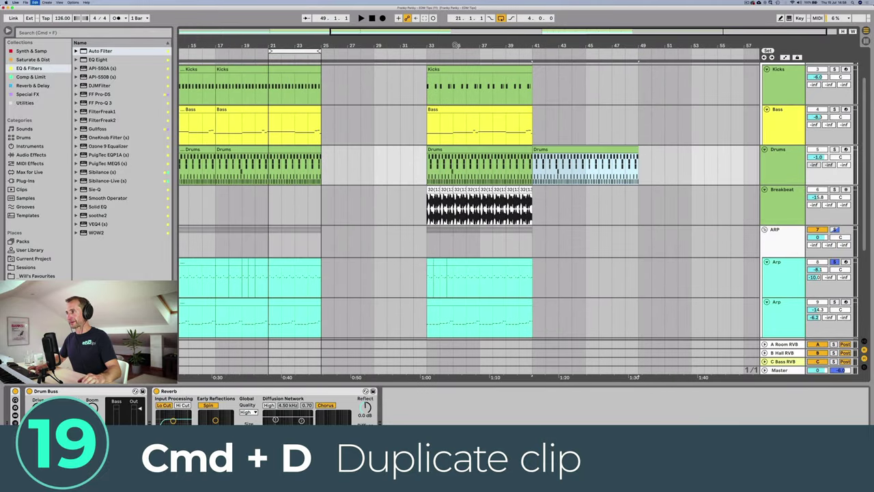
{"action": "key", "text": "super+d"}
{"action": "left_click", "coordinate": [469, 109]}
{"action": "key", "text": "super+d"}
{"action": "key", "text": "super+d"}
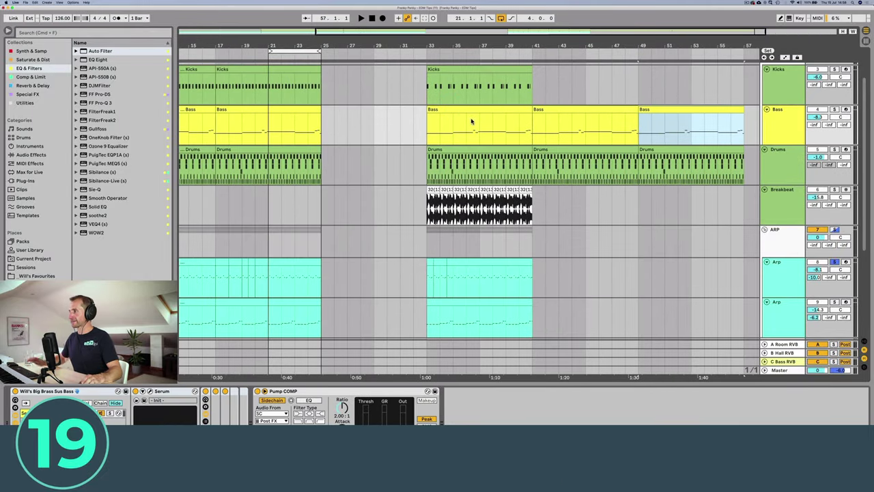
{"action": "left_click", "coordinate": [785, 171]}
{"action": "left_click", "coordinate": [782, 235]}
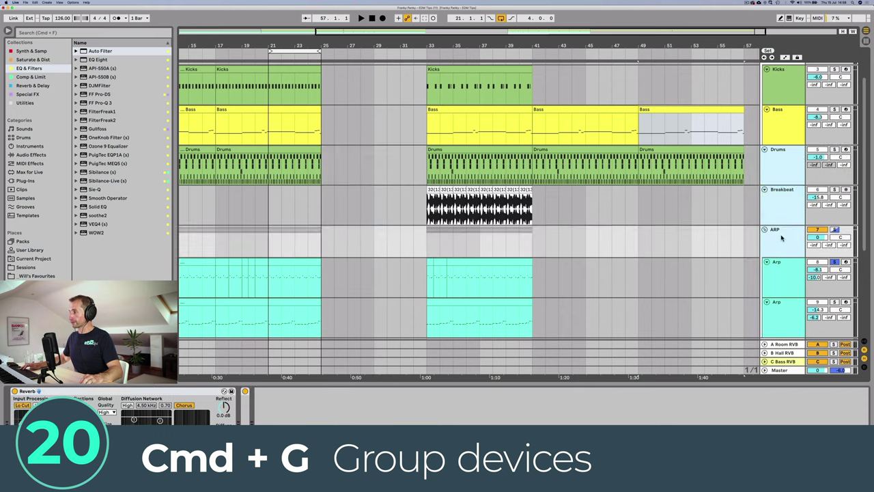
{"action": "left_click", "coordinate": [780, 162]}
{"action": "left_click", "coordinate": [780, 162]}
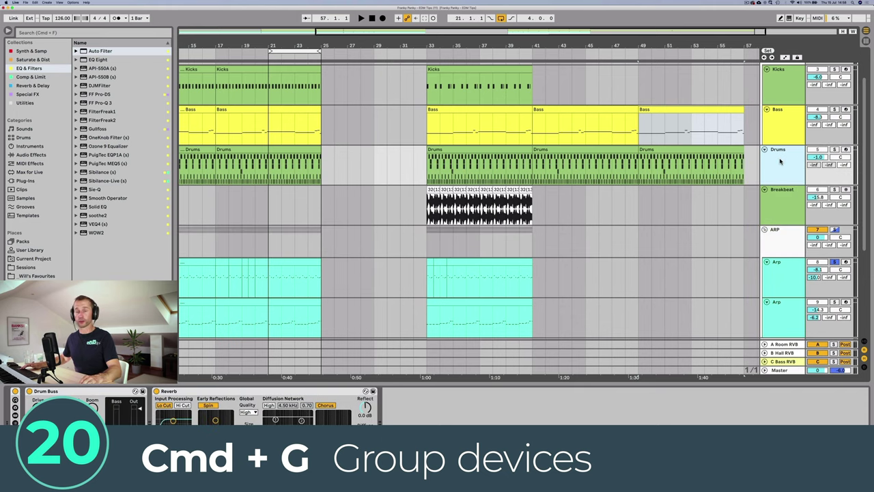
{"action": "left_click", "coordinate": [780, 204], "text": "shift"}
{"action": "left_click", "coordinate": [780, 166]}
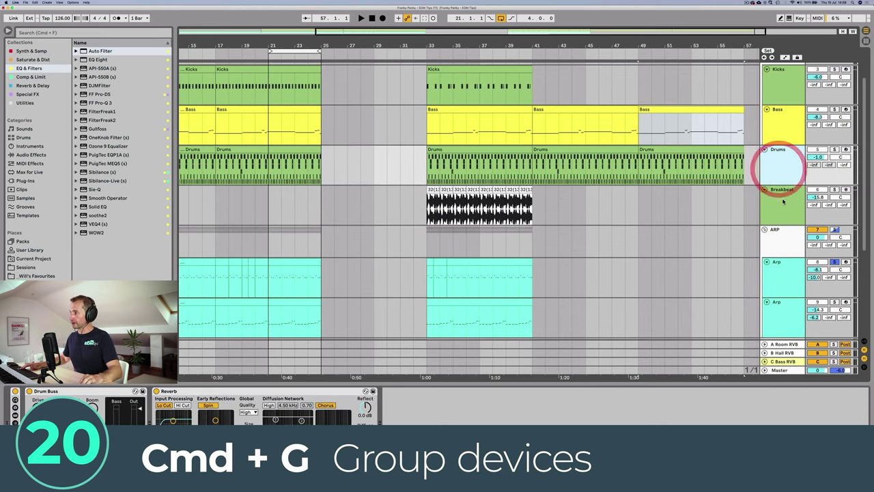
{"action": "left_click", "coordinate": [783, 199], "text": "shift"}
{"action": "left_click", "coordinate": [782, 238], "text": "shift"}
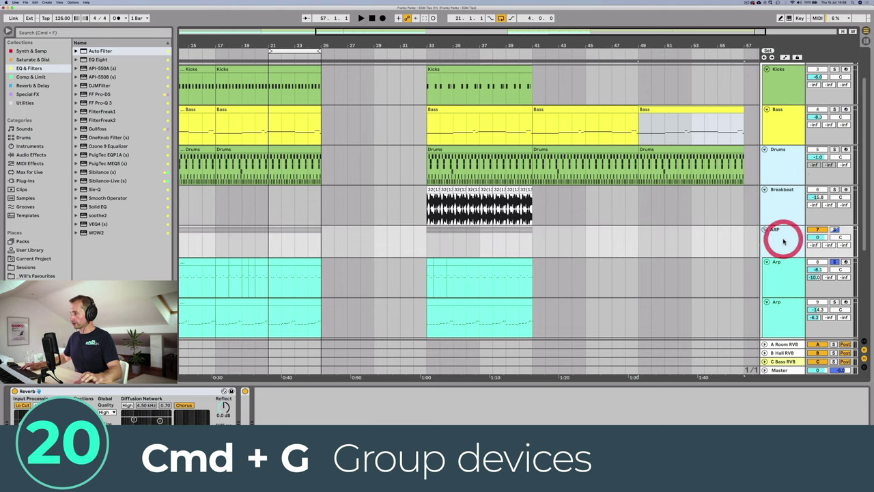
{"action": "key", "text": "super+g"}
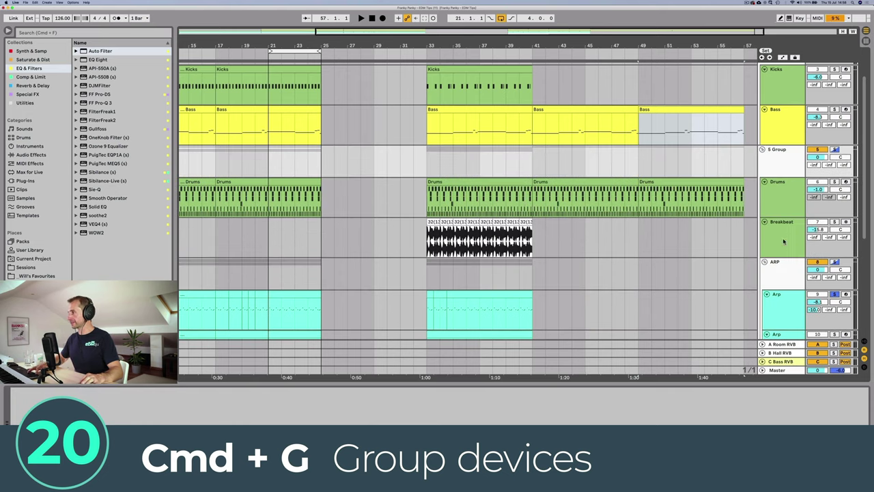
{"action": "left_click", "coordinate": [762, 150]}
{"action": "left_click", "coordinate": [762, 149]}
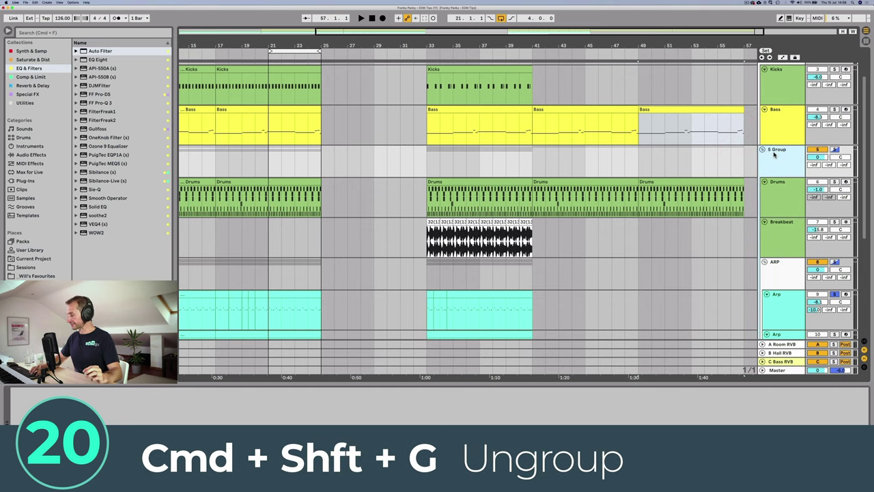
{"action": "key", "text": "super+shift+g"}
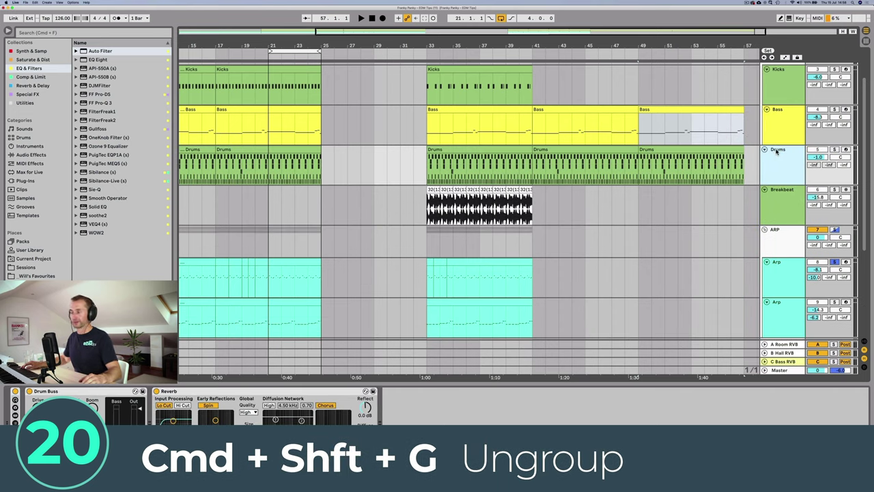
{"action": "left_click", "coordinate": [237, 390]}
{"action": "left_click", "coordinate": [101, 391]}
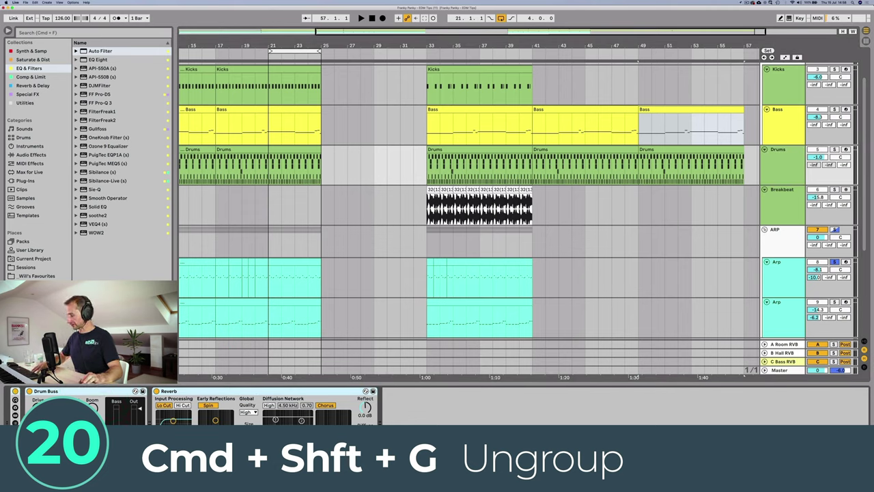
{"action": "key", "text": "super+g"}
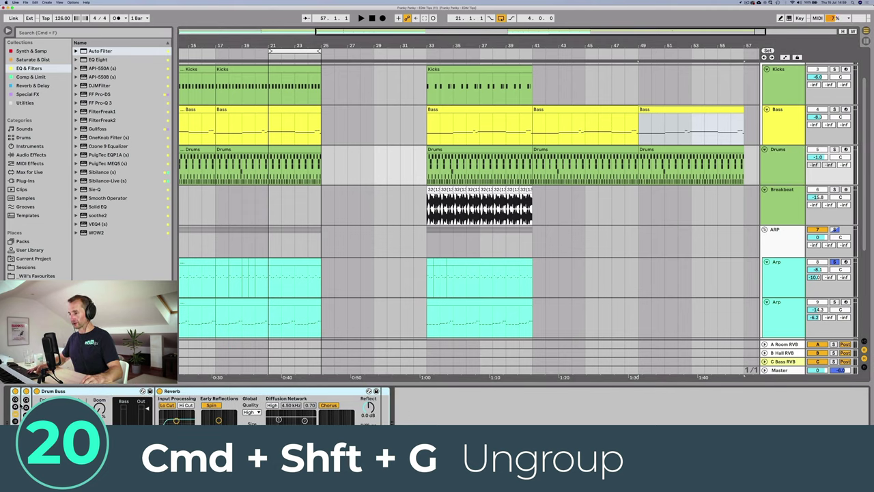
{"action": "key", "text": "super+shift+g"}
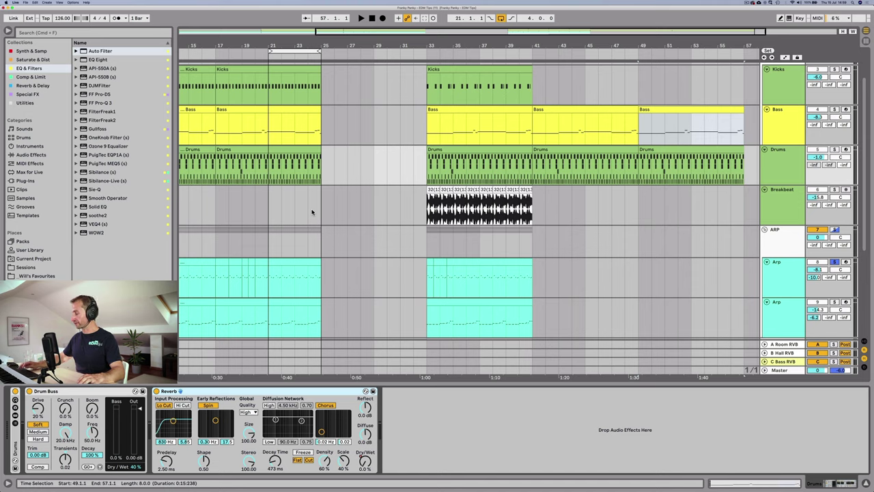
Place the insert marker at bar 24 and review the custom key mappings
{"action": "left_click", "coordinate": [312, 212]}
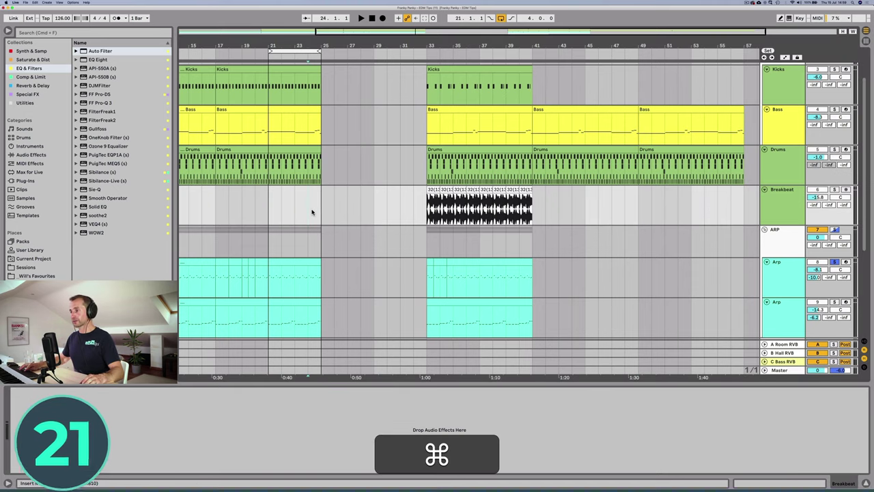
{"action": "key", "text": "super+k"}
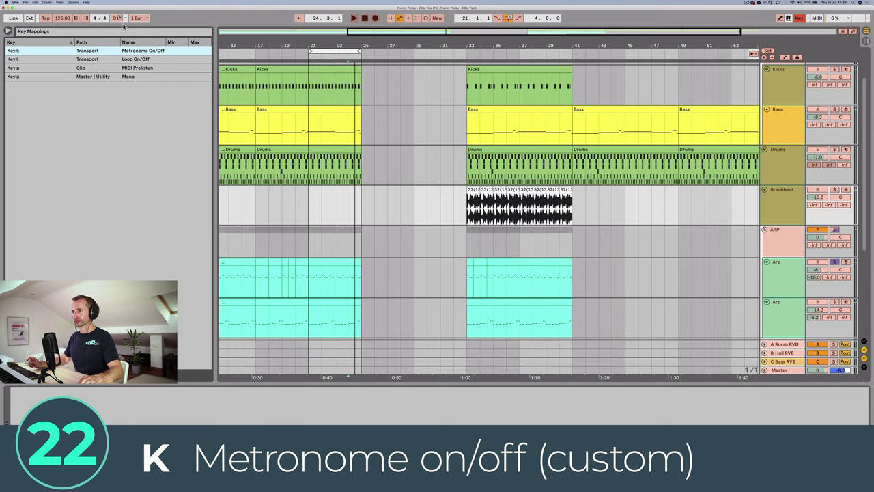
{"action": "key", "text": "ctrl+k"}
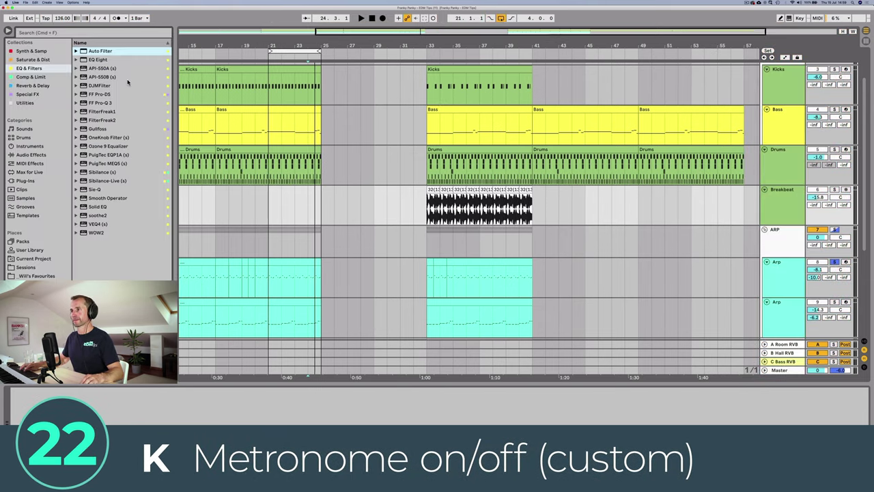
Turn the metronome on with K, stop playback, and toggle looping of bars 21–25 with L
{"action": "key", "text": "k"}
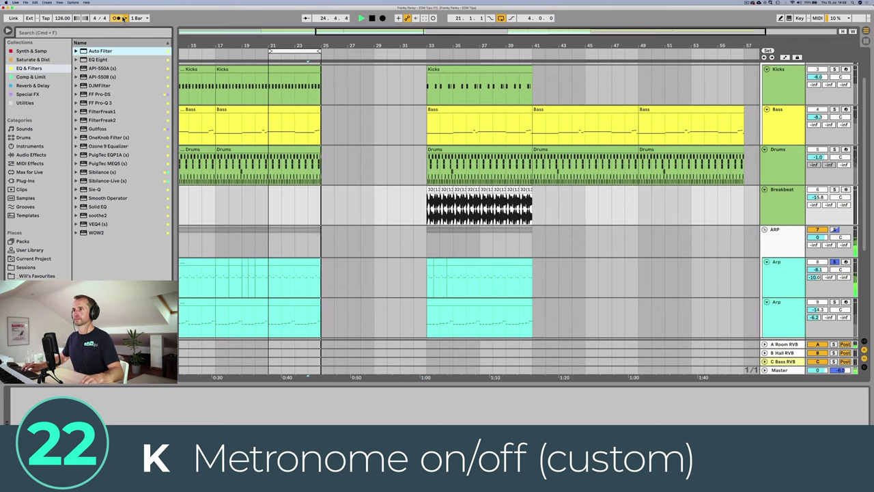
{"action": "key", "text": "space"}
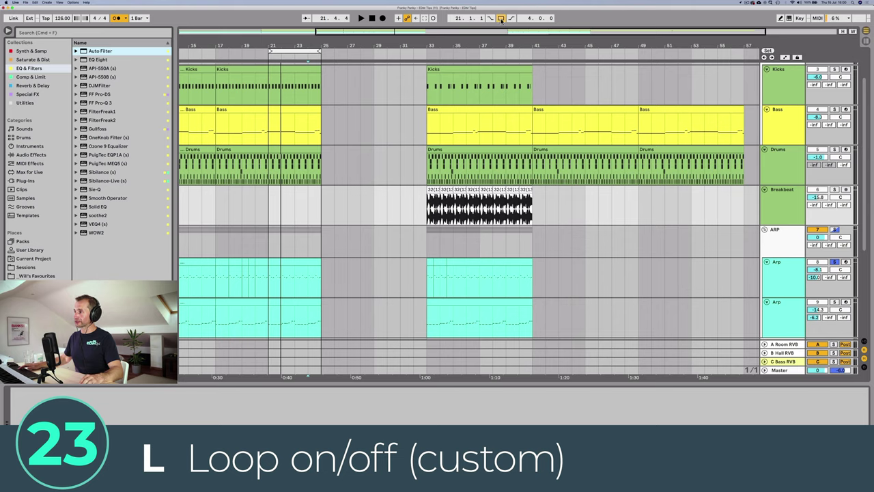
{"action": "key", "text": "l"}
{"action": "key", "text": "l"}
{"action": "key", "text": "l"}
{"action": "key", "text": "l"}
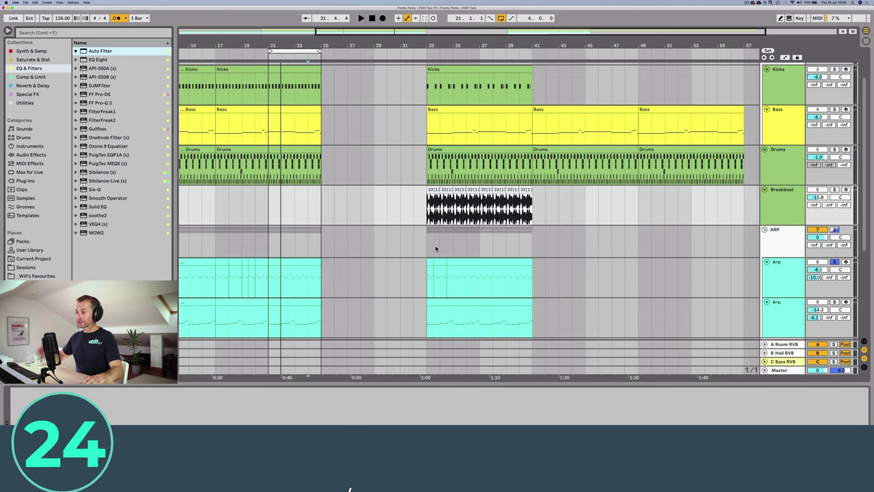
Open the Arp clip's notes, solo the Arp track, and enable note preview
{"action": "double_click", "coordinate": [444, 301]}
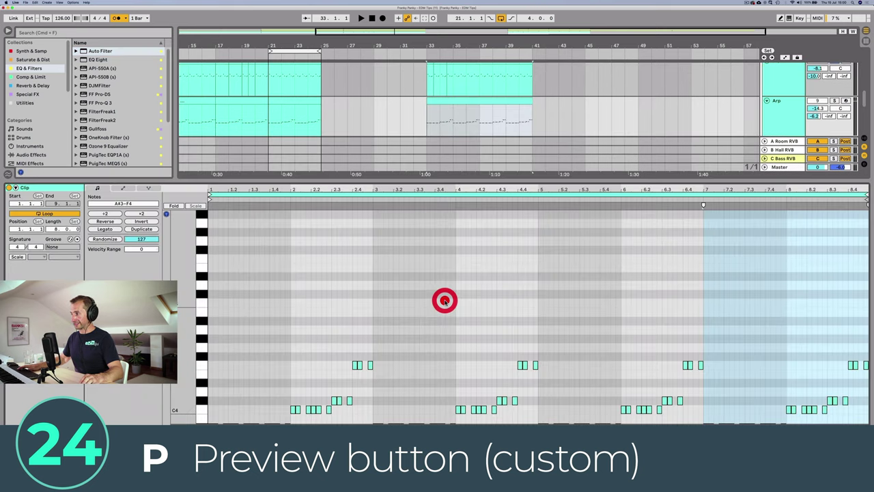
{"action": "left_click", "coordinate": [836, 100]}
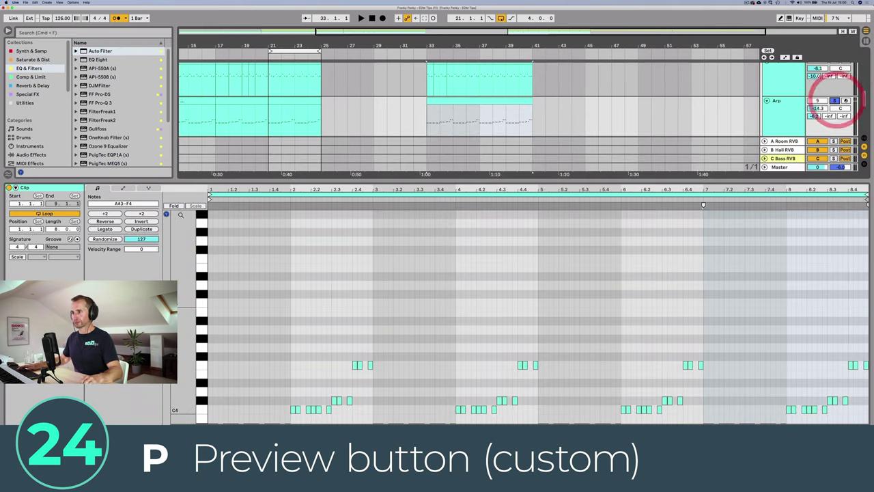
{"action": "left_click", "coordinate": [166, 215]}
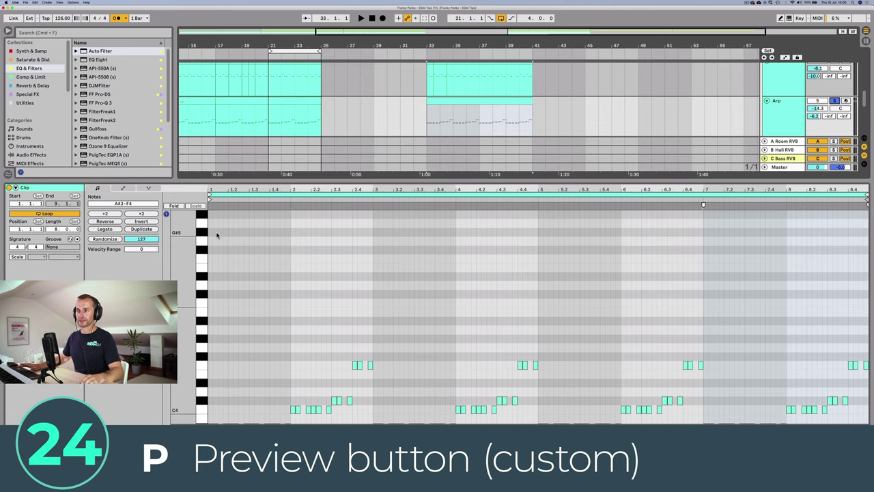
Audition pitches around B3, C4 and D#4 on the piano roll keys
{"action": "scroll", "coordinate": [220, 236], "scroll_direction": "down", "scroll_amount": 8}
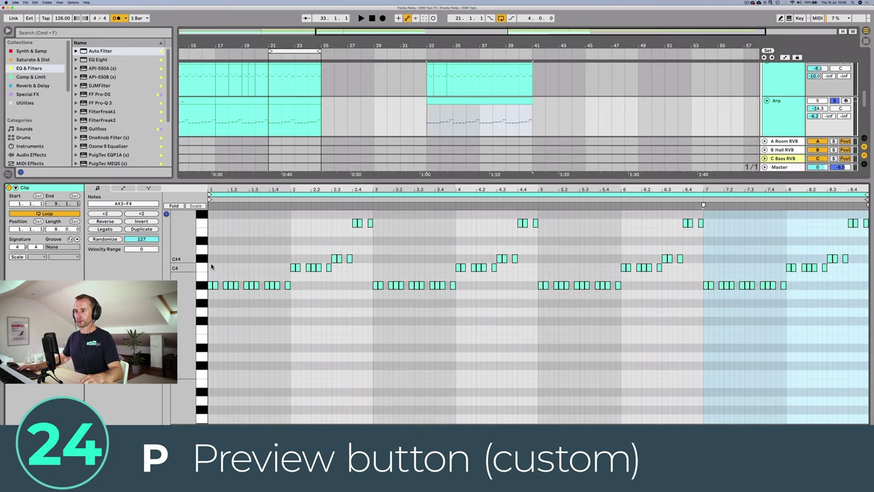
{"action": "left_click", "coordinate": [203, 269]}
{"action": "left_click", "coordinate": [204, 259]}
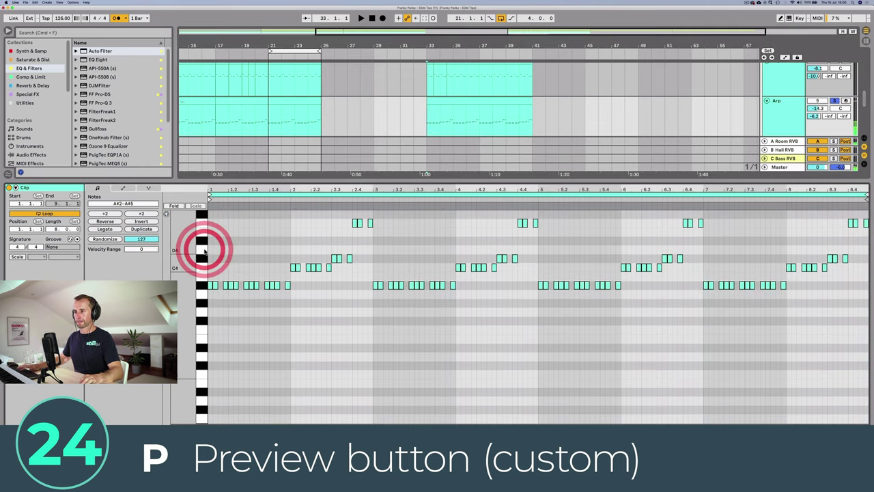
{"action": "left_click", "coordinate": [201, 277]}
{"action": "left_click", "coordinate": [201, 241]}
{"action": "left_click", "coordinate": [202, 236]}
{"action": "left_click", "coordinate": [203, 231]}
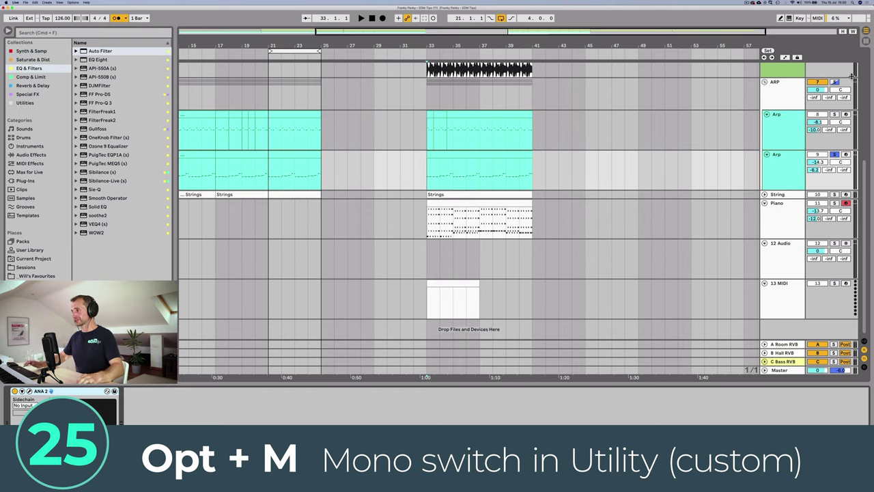
Show the Master track's devices, unsolo the ARP and Arp tracks, and play from bar 33 then stop
{"action": "left_click", "coordinate": [797, 370]}
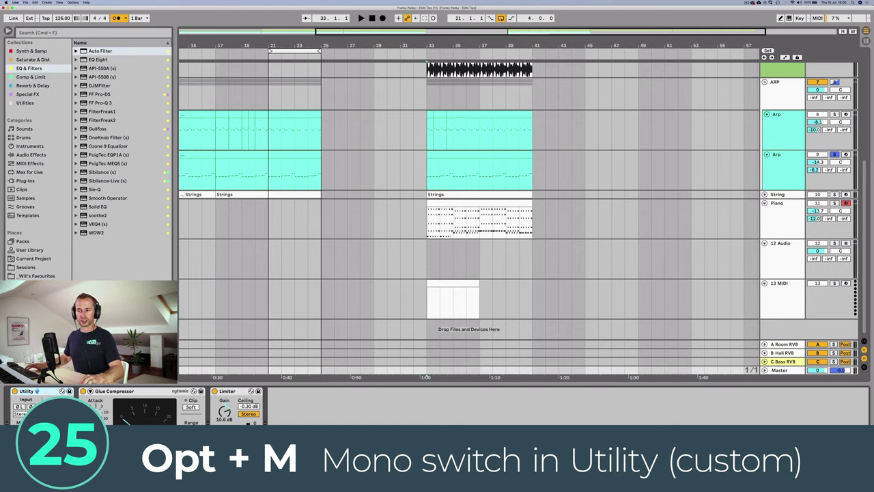
{"action": "left_click", "coordinate": [834, 155]}
{"action": "key", "text": "space"}
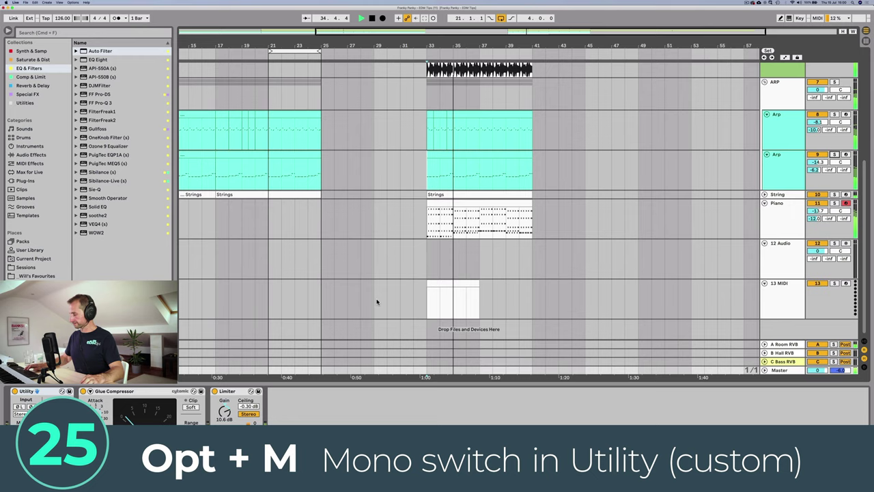
{"action": "key", "text": "space"}
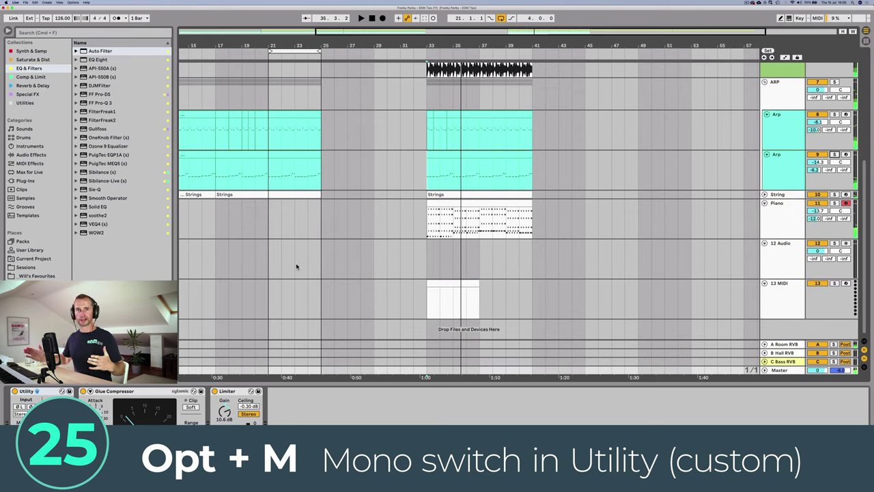